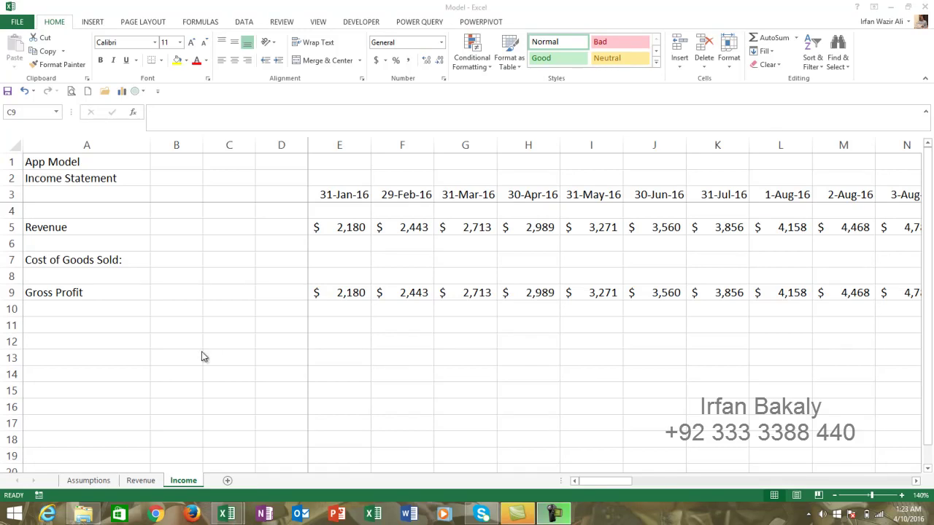
Step: Enter 'Operating Expenses:', 'Sales and Marketing' and 'General and Administrative' in A11:A13
left_click(100, 330)
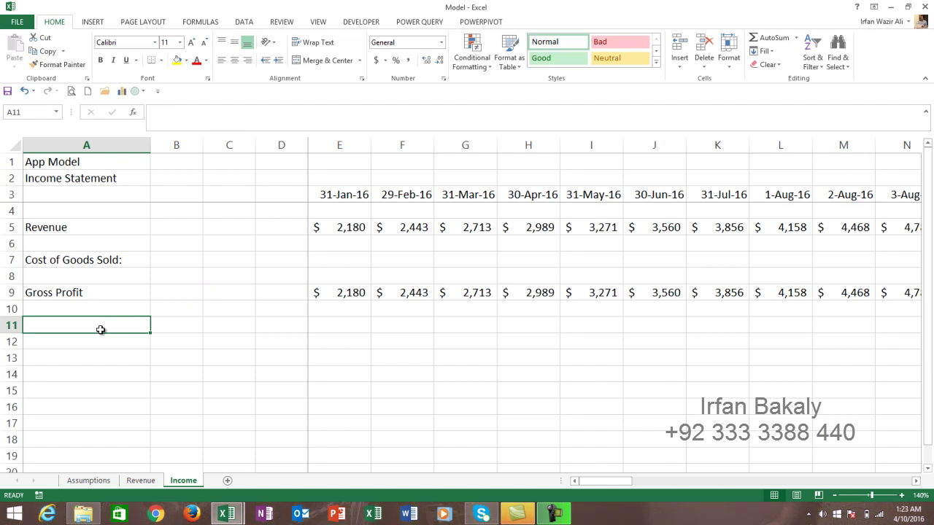
type("Operating Exp")
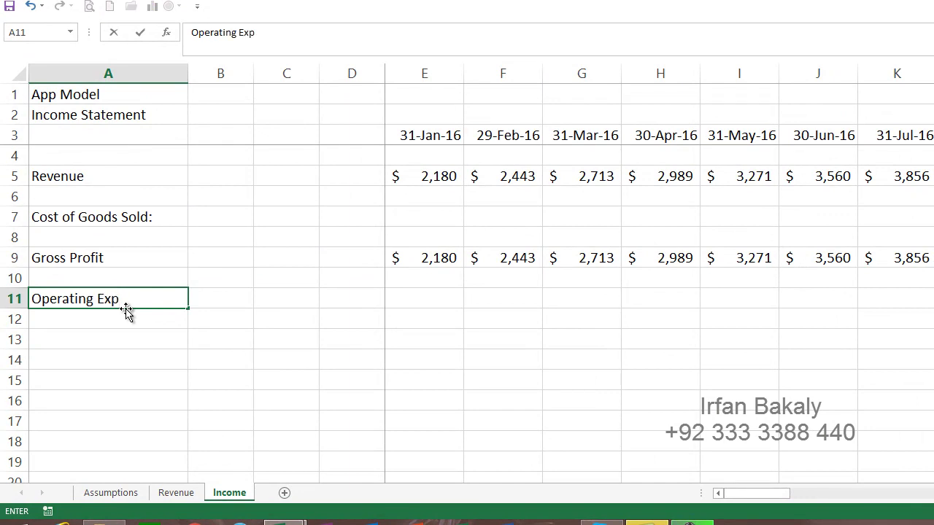
type("enses")
type(":")
key("Return")
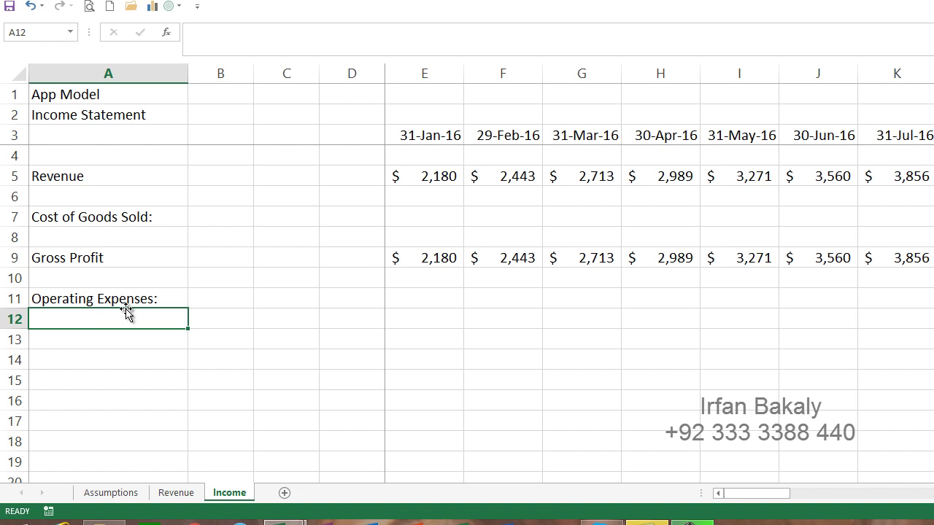
type("Sales and Marketing")
key("Return")
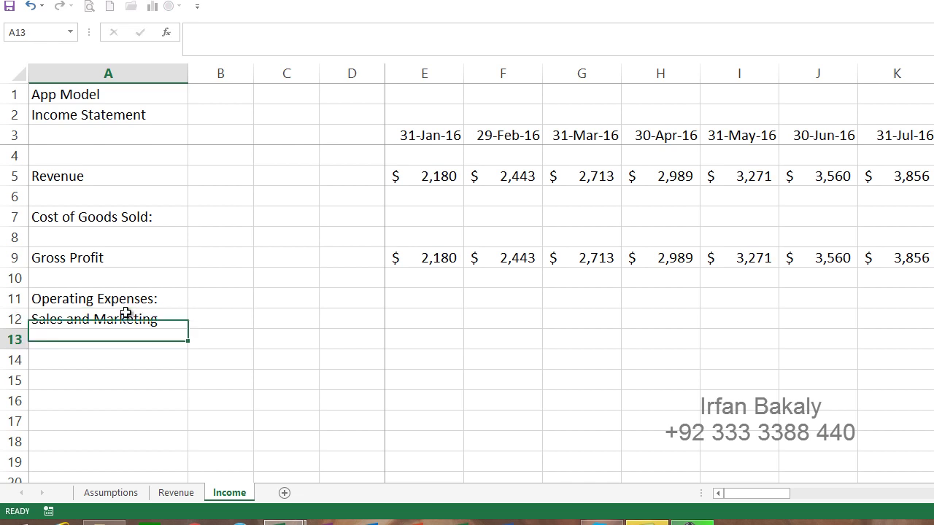
type("General and Administrativ")
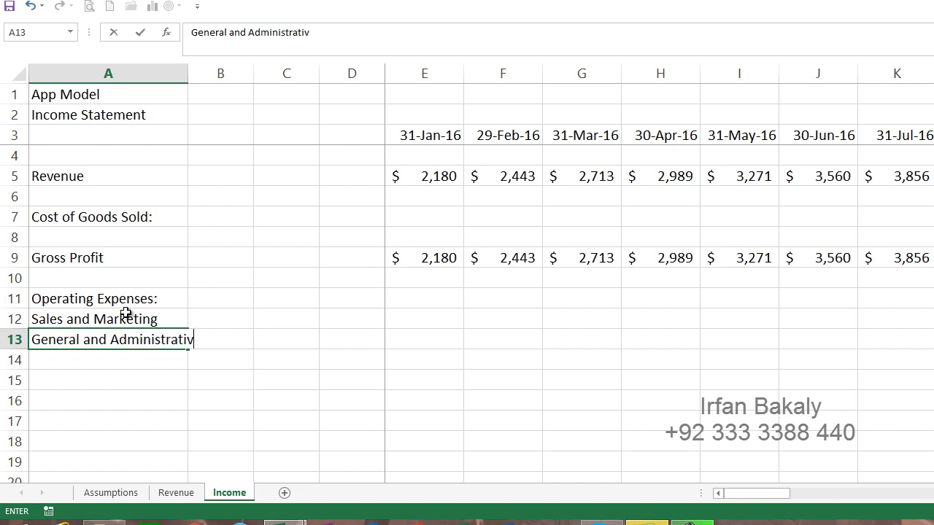
type("e")
key("Return")
Step: Indent the two expense lines in A12:A13 and add 'Total Operating Expenses' in A14
left_click(124, 315)
left_click_drag(124, 315, 127, 333)
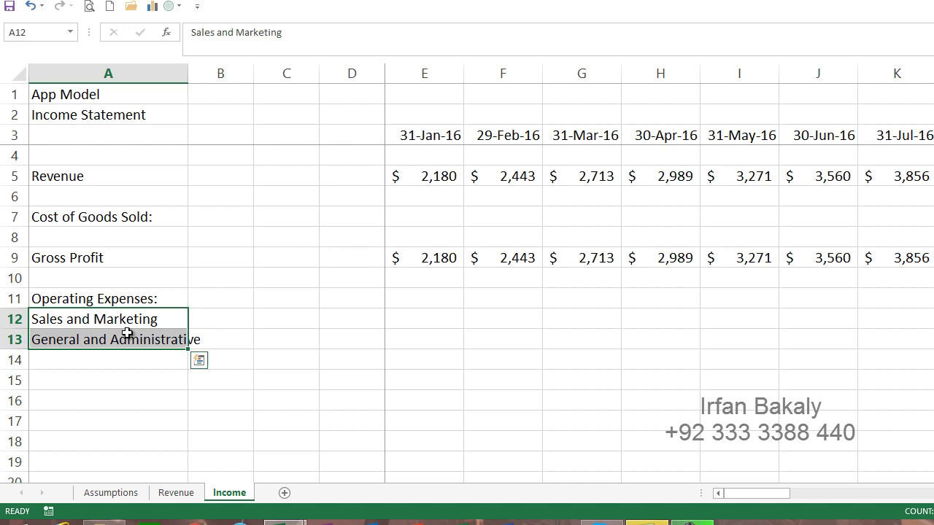
key("alt+h")
key("6")
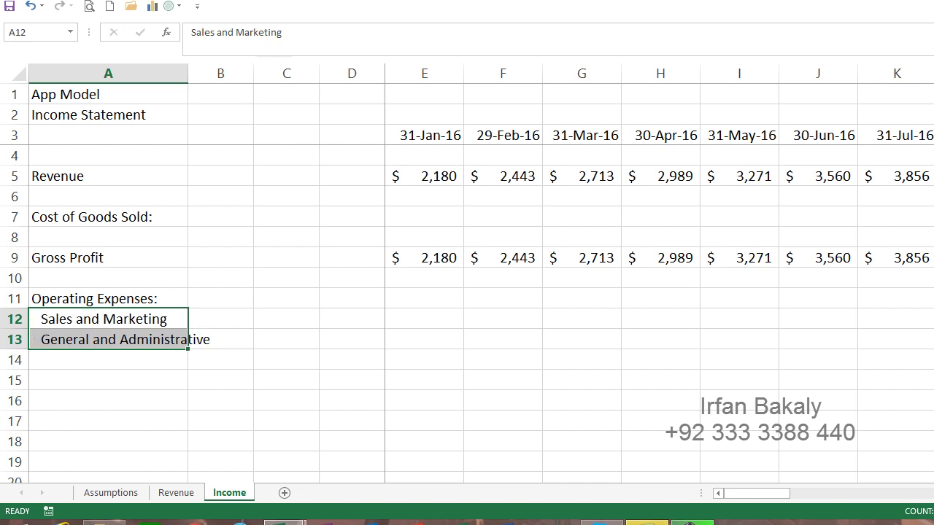
left_click(142, 364)
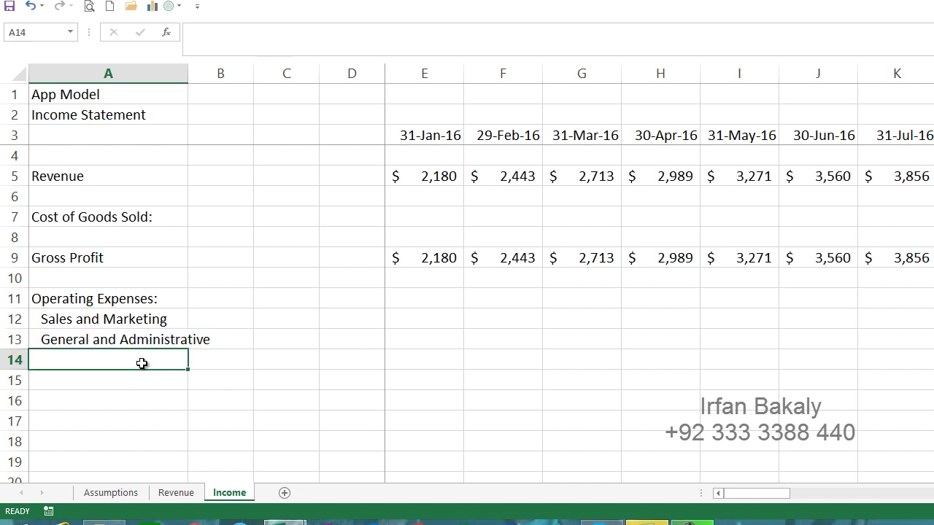
type("Total Operating Expenses")
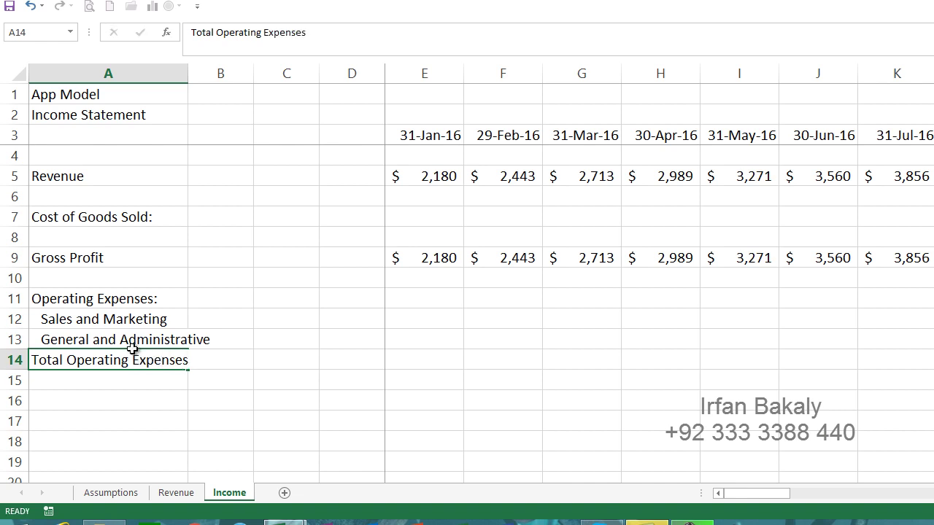
key("Right")
key("Right")
key("Right")
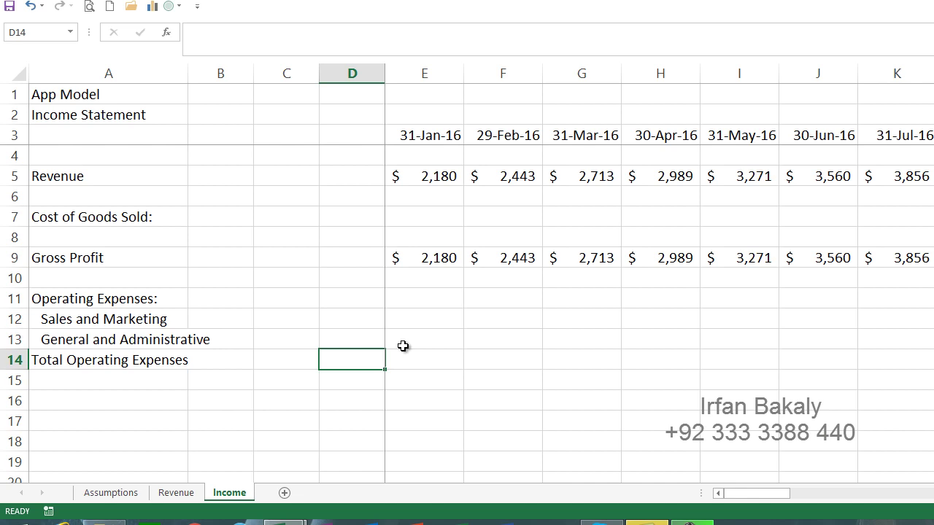
Step: Type the 'Sales and Market Schedule' heading in cell A30
key("Down")
key("Down")
key("Down")
key("Down")
key("Down")
key("Down")
key("Down")
key("Down")
key("Down")
key("Down")
key("Down")
key("Down")
key("Up")
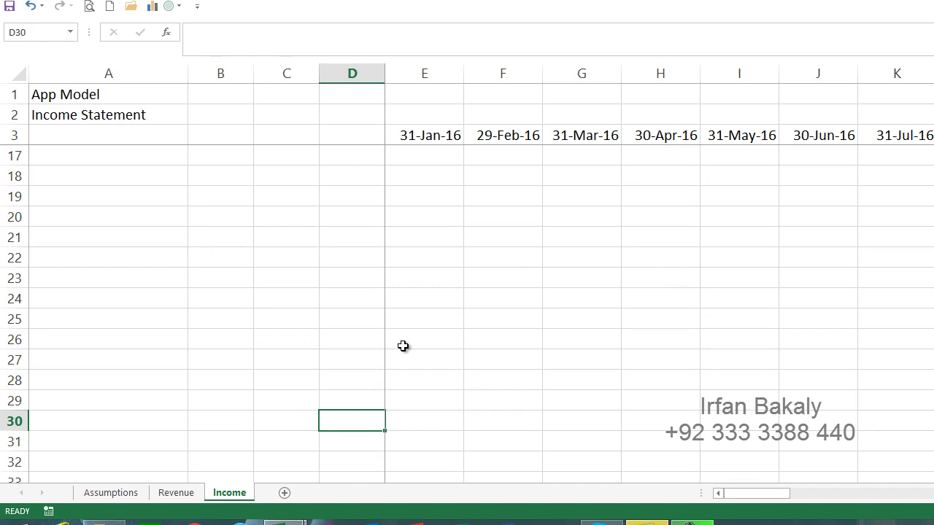
key("Left")
key("Left")
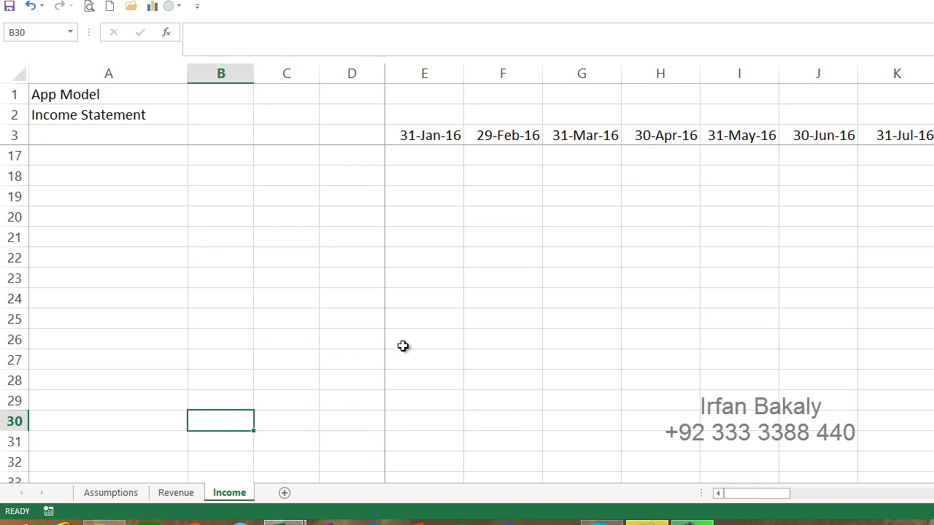
key("Left")
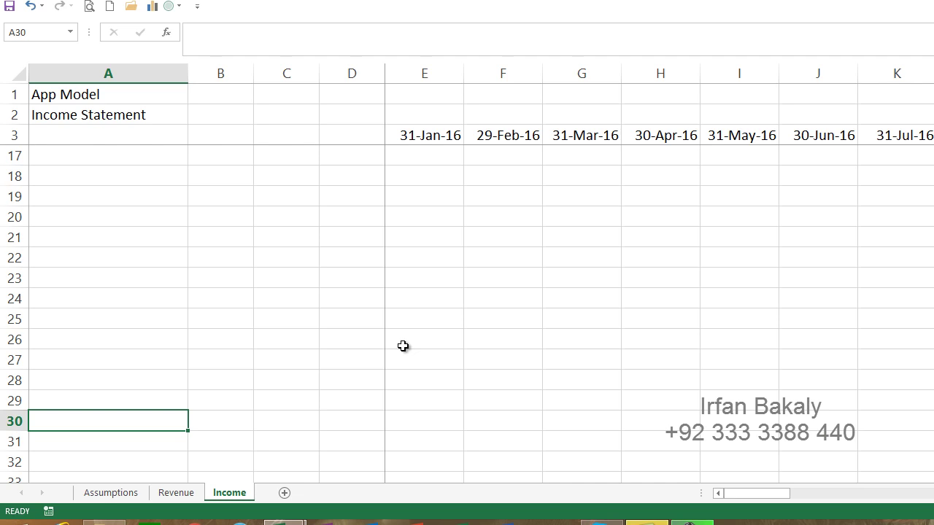
type("Sales and Market Schedule")
key("Return")
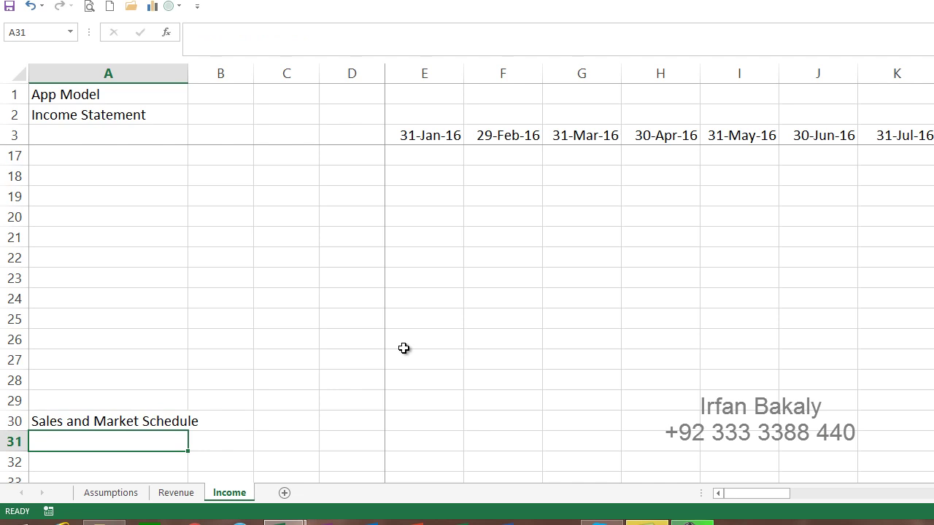
Step: Enter 'Apple Commissions' in A31 and the Google Commissions label in A32
type("Apple Commissions")
key("ctrl+Return")
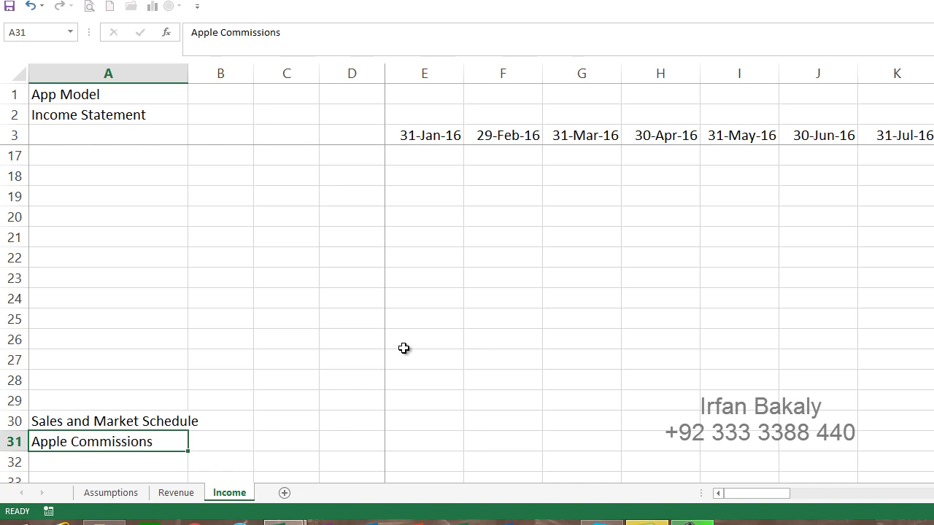
key("Down")
type("Googld Comm")
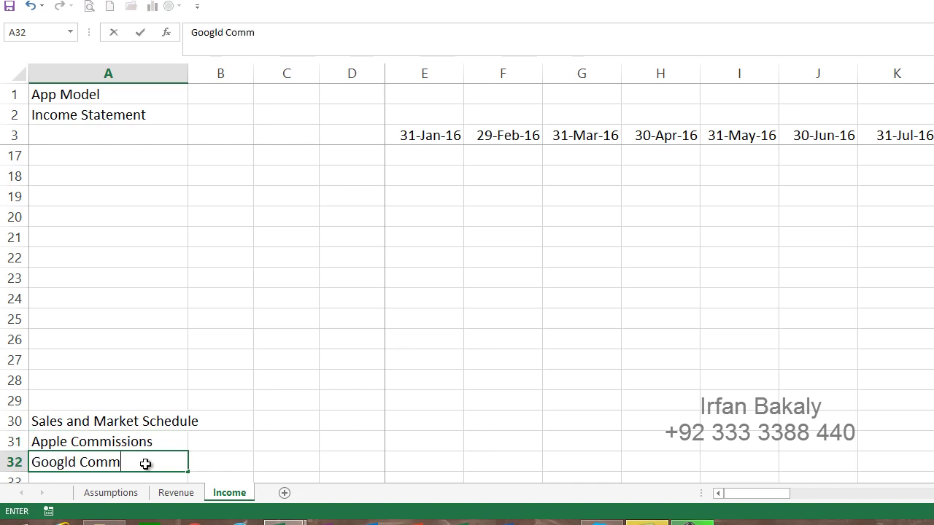
type("issions")
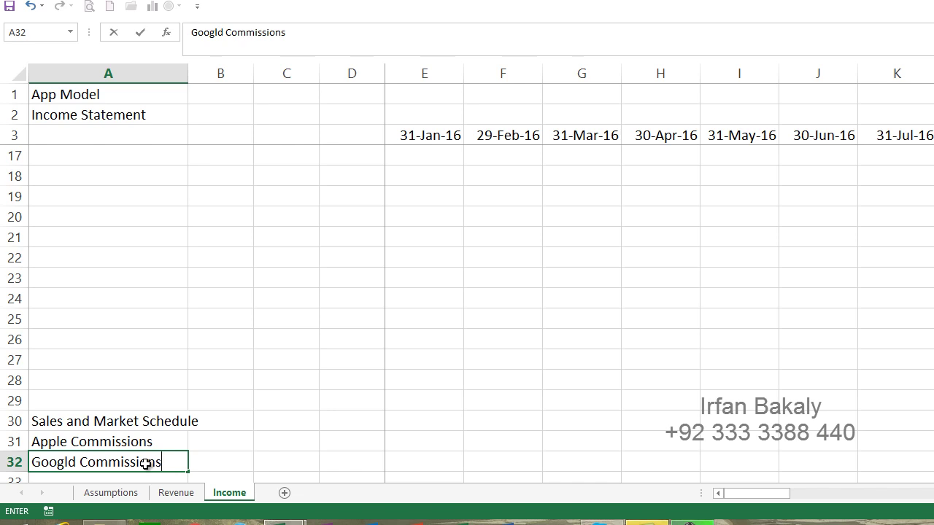
key("Return")
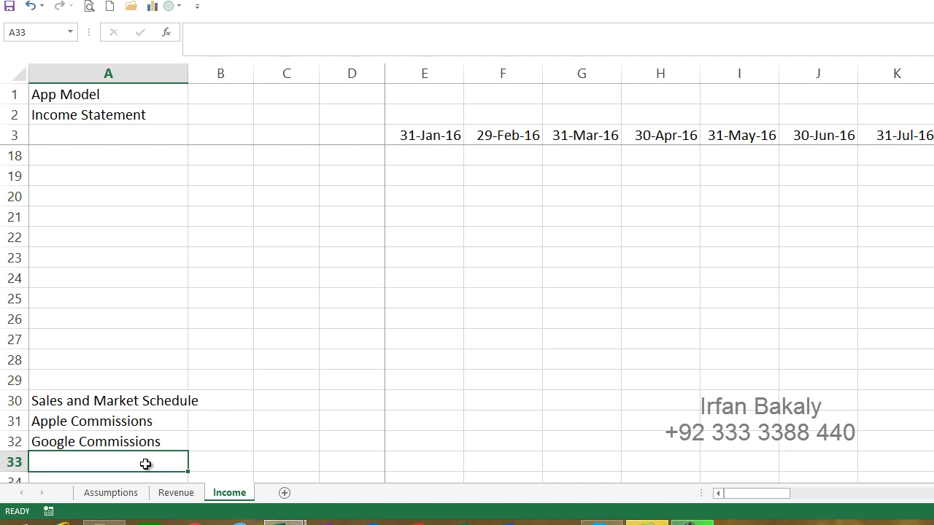
Step: Insert a blank row above Commission - IOS on the Assumptions sheet
left_click(111, 493)
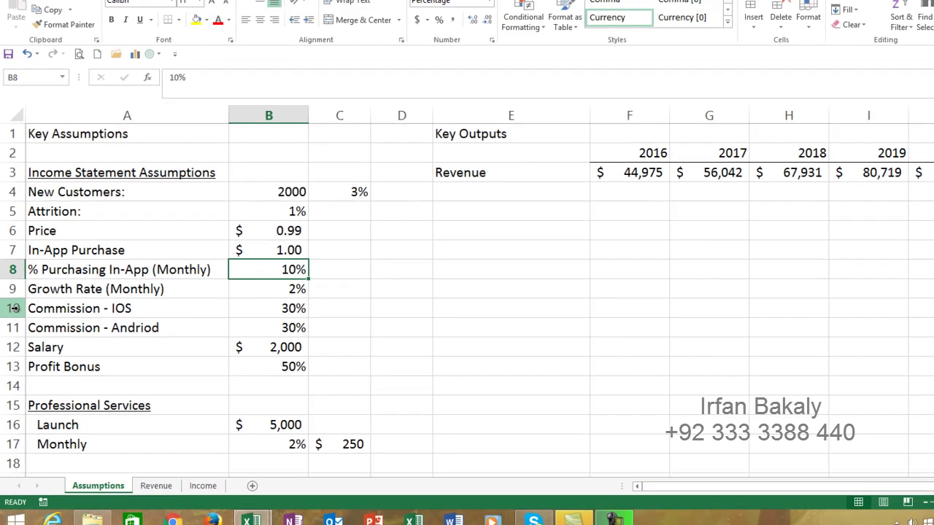
left_click(14, 308)
right_click(14, 308)
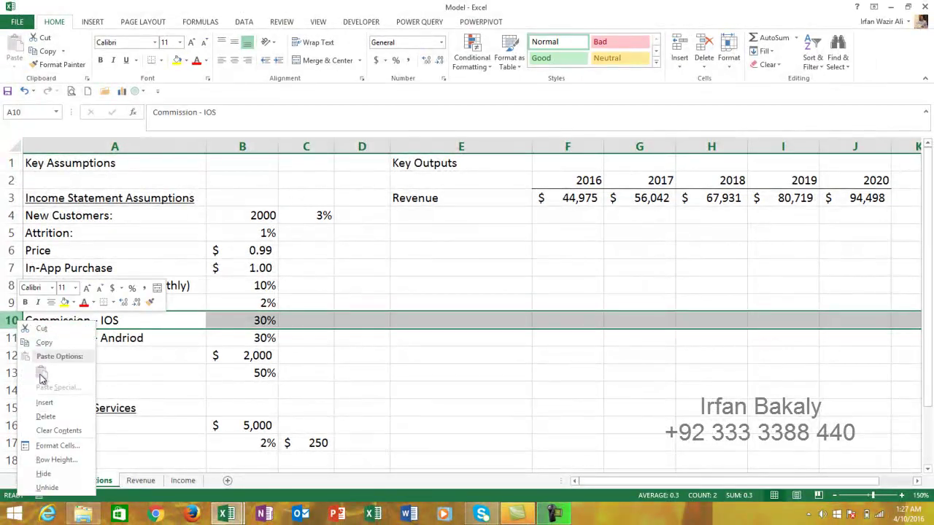
left_click(44, 402)
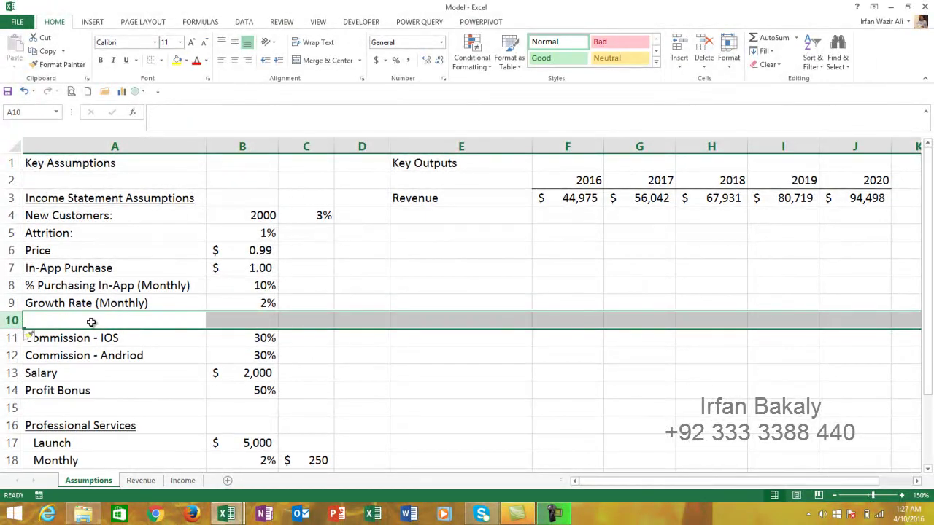
Step: Enter the label '% of Sales -' in A10 with 50% in B10
left_click(91, 322)
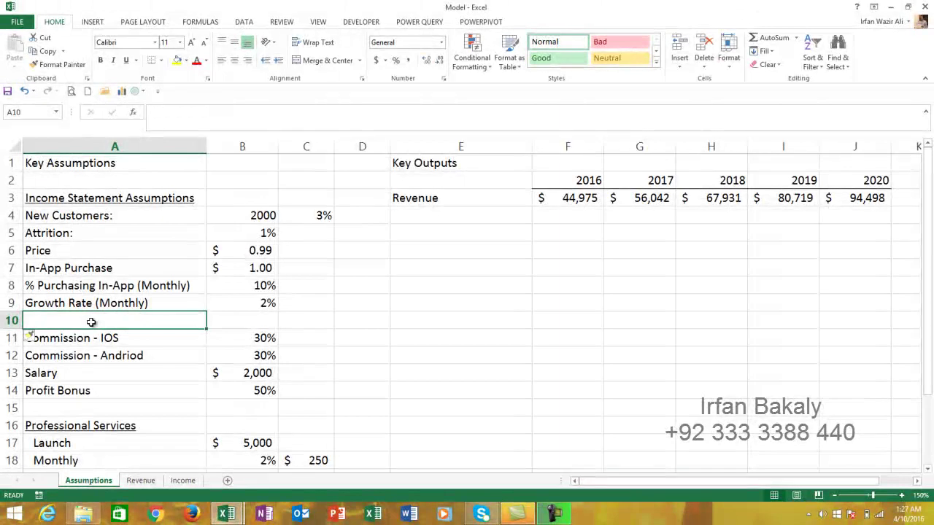
type("% of Sales -")
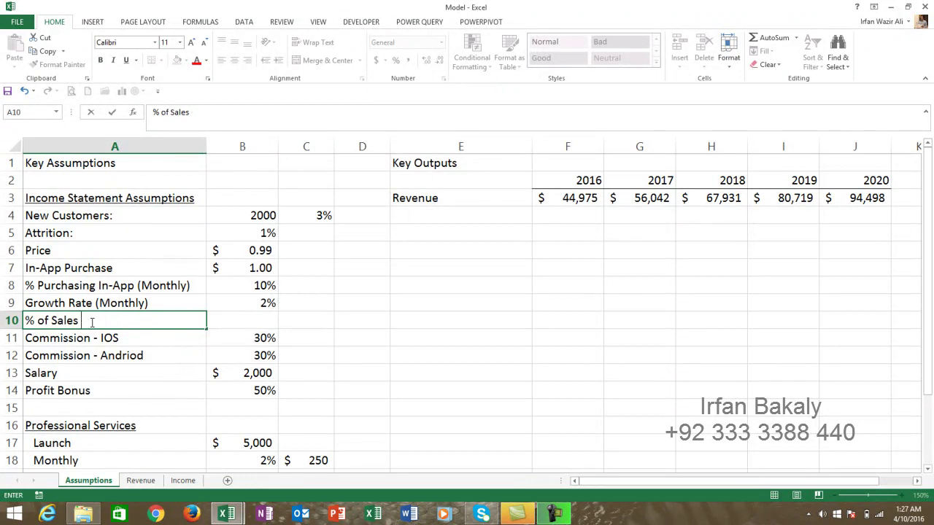
key("Tab")
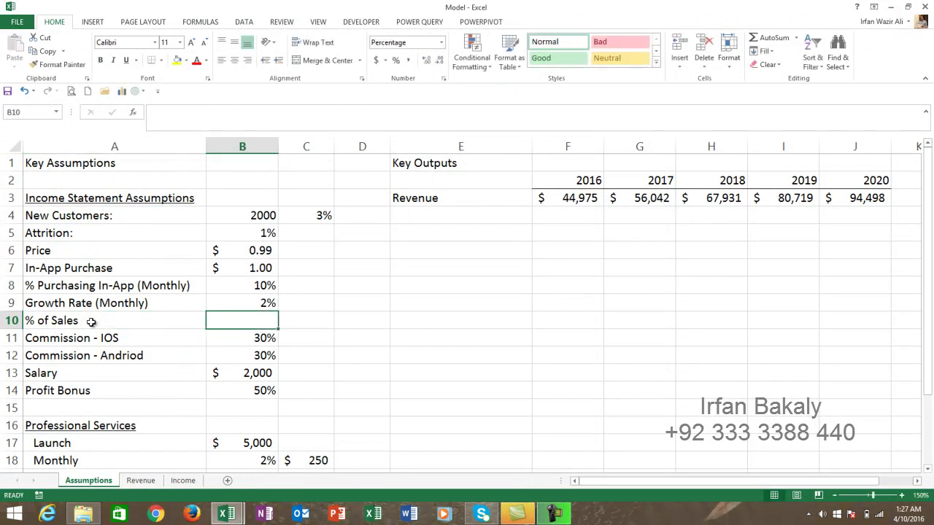
type("50")
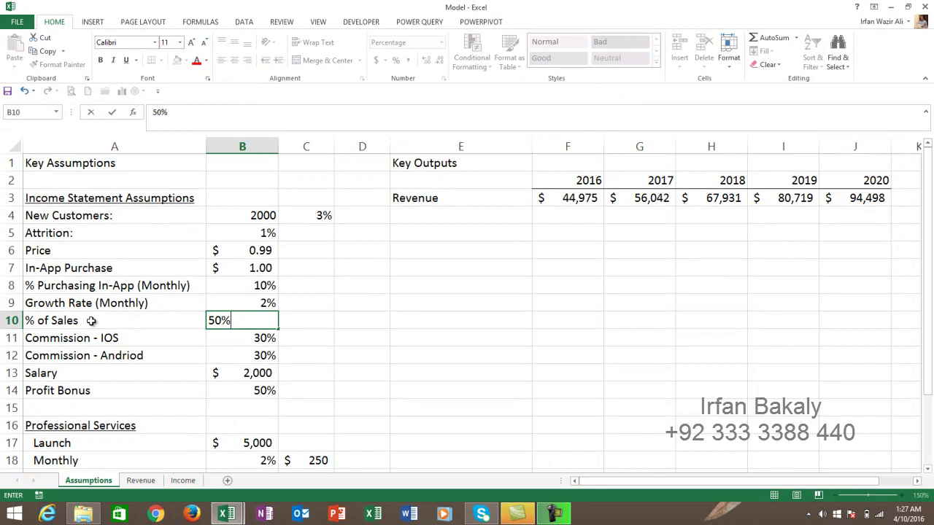
key("ctrl+Return")
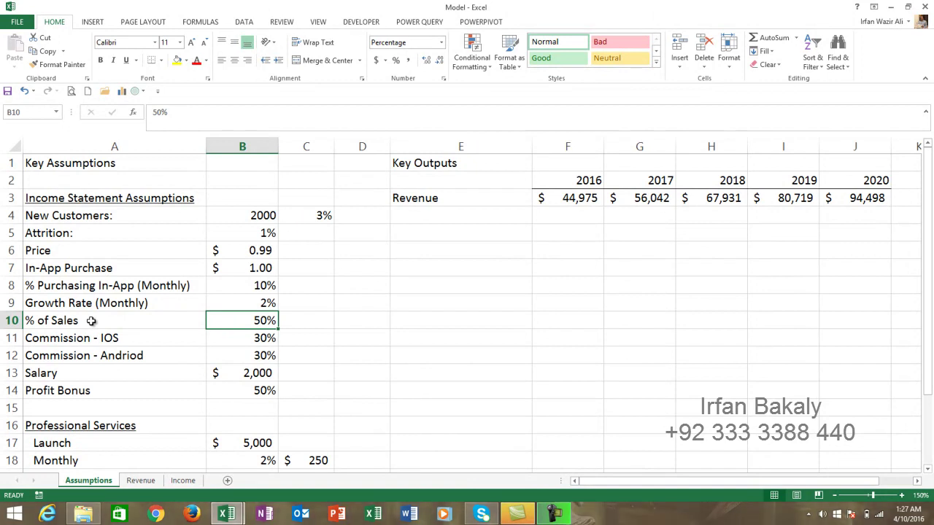
Step: On the Income sheet, widen column A and link B31 to Assumptions!B11
key("ctrl+Page_Down")
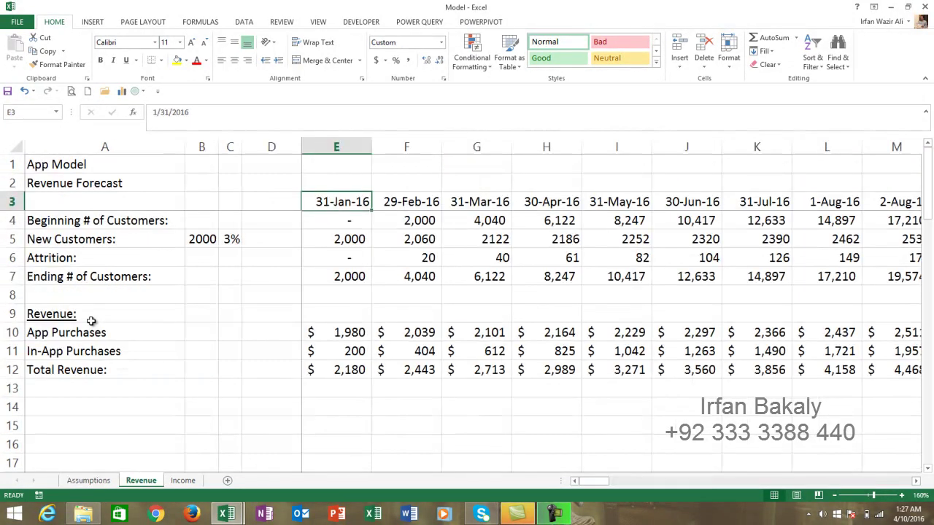
key("ctrl+Page_Down")
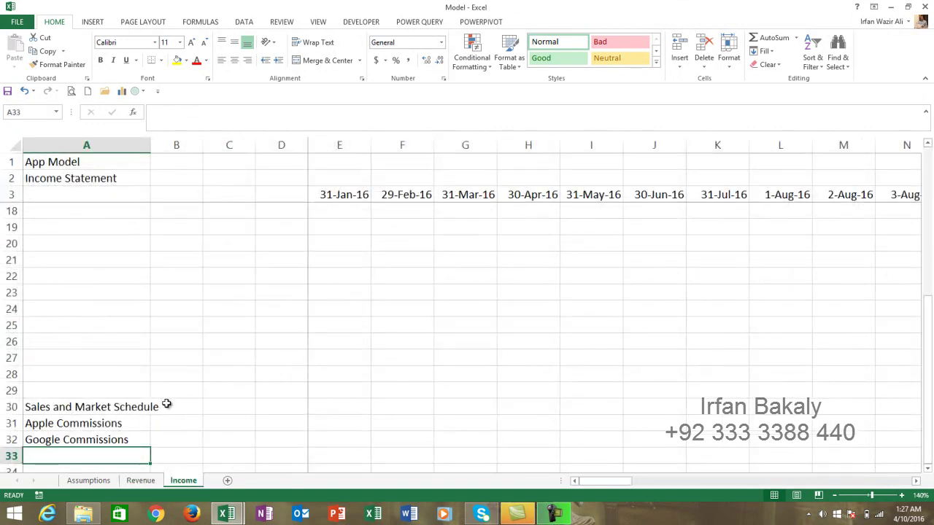
left_click_drag(151, 146, 198, 156)
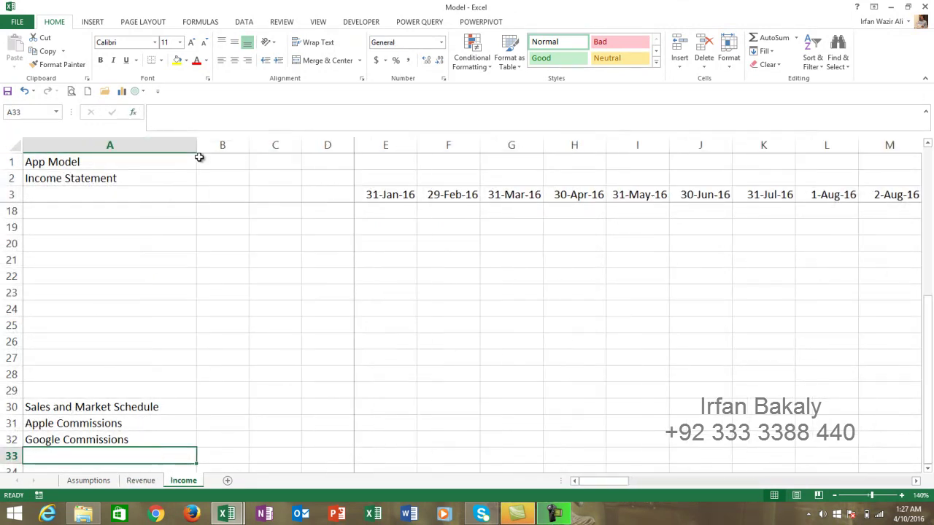
left_click(212, 423)
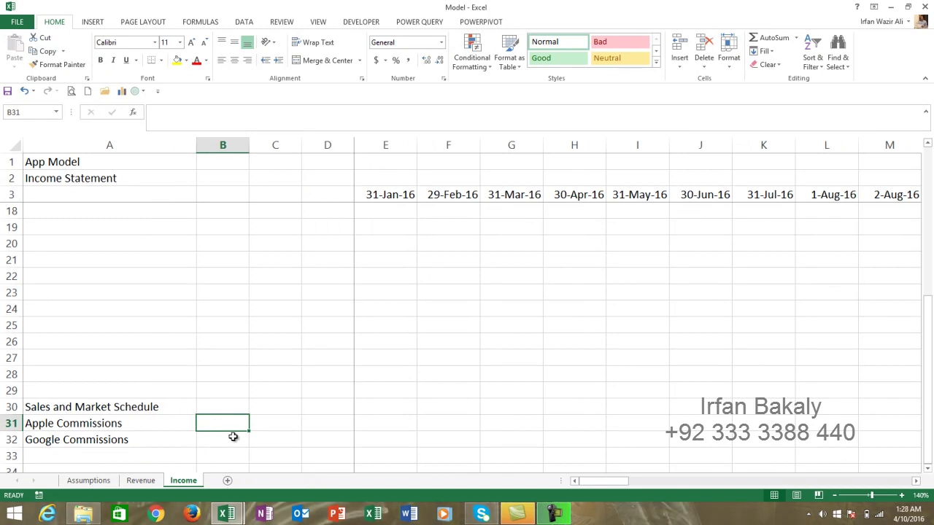
type("=")
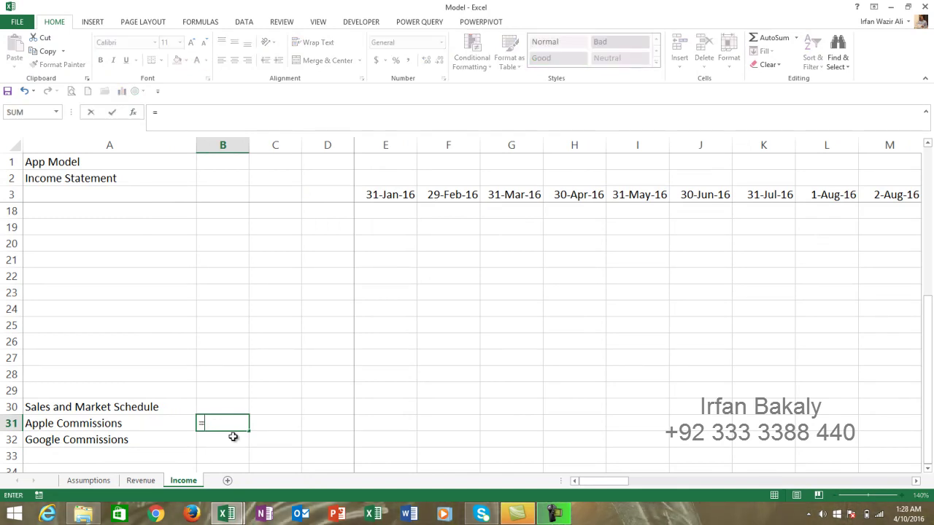
left_click(88, 480)
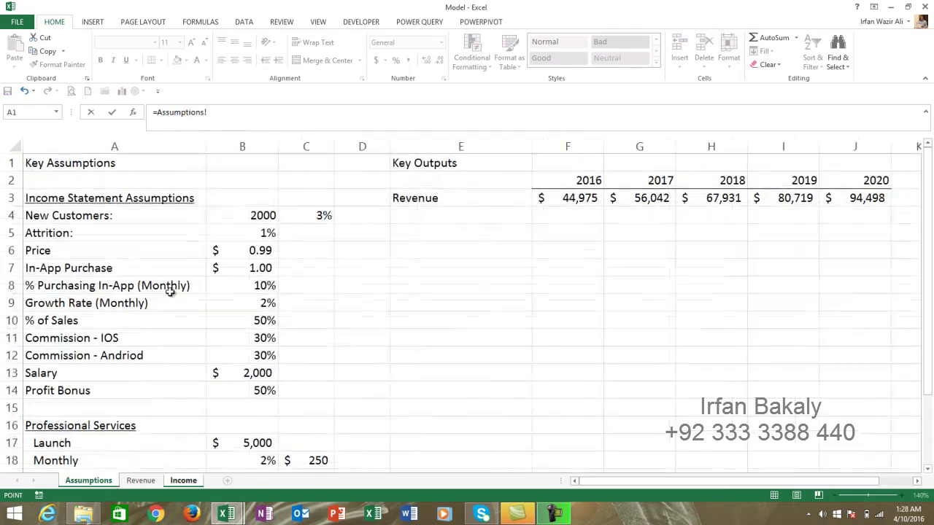
left_click(255, 342)
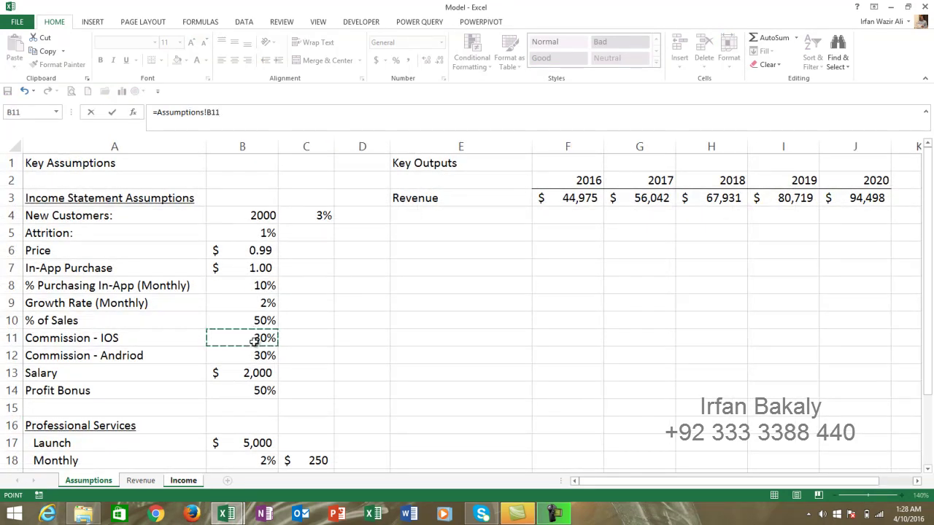
key("Return")
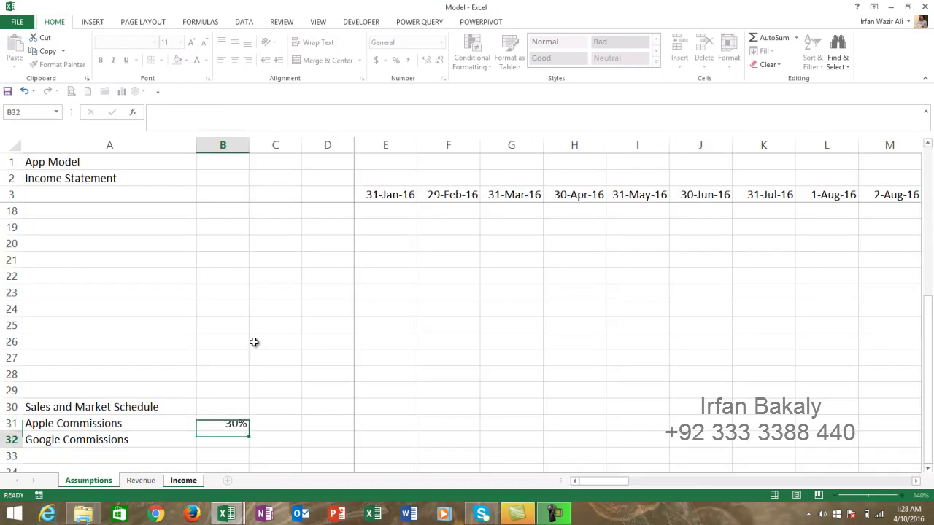
Step: Link B32 to the Android commission rate in Assumptions!B12 for Google
type("=")
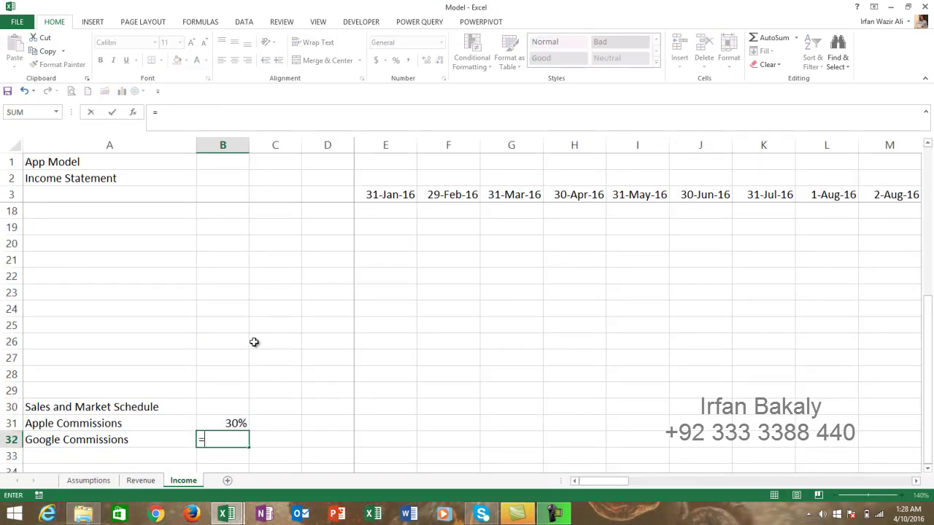
left_click(114, 480)
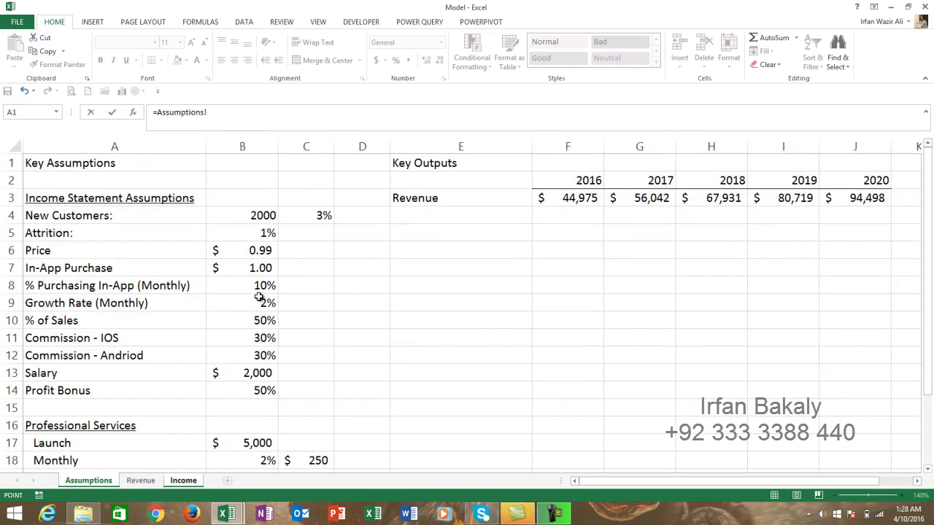
left_click(256, 354)
key("Return")
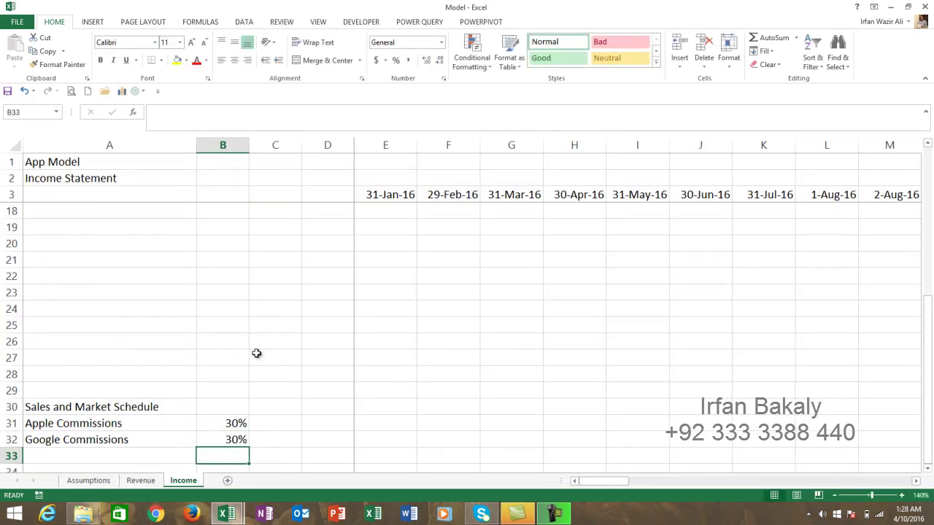
key("Right")
key("Up")
key("Up")
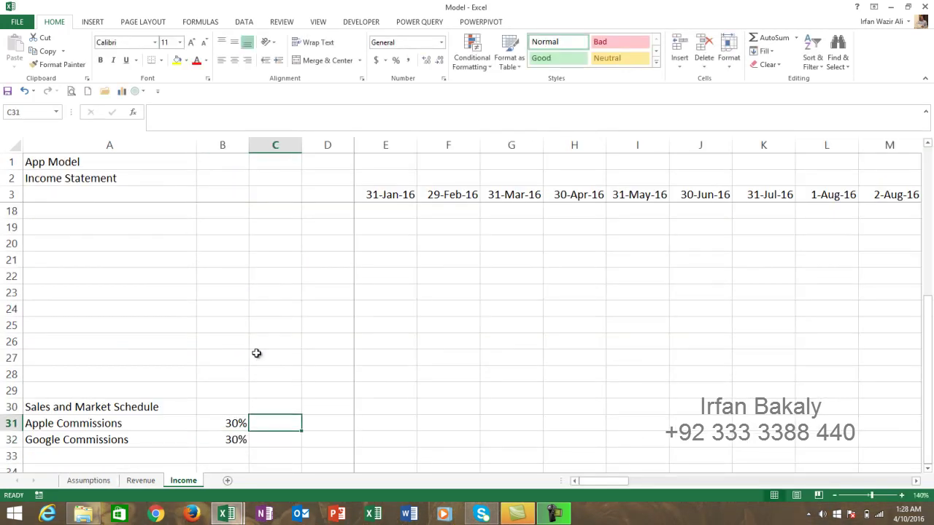
key("Right")
key("Right")
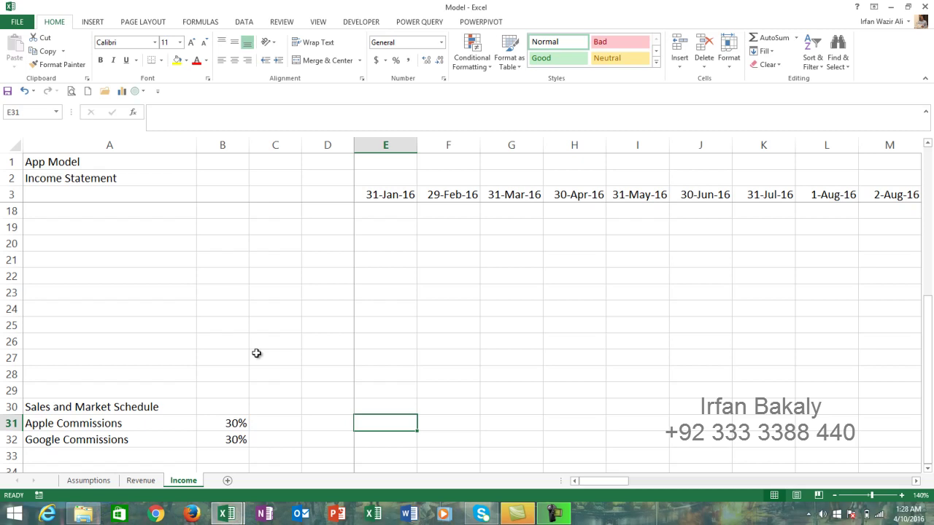
Step: Start E31's formula as January revenue E5 times the absolute Assumptions!$B$10
type("=")
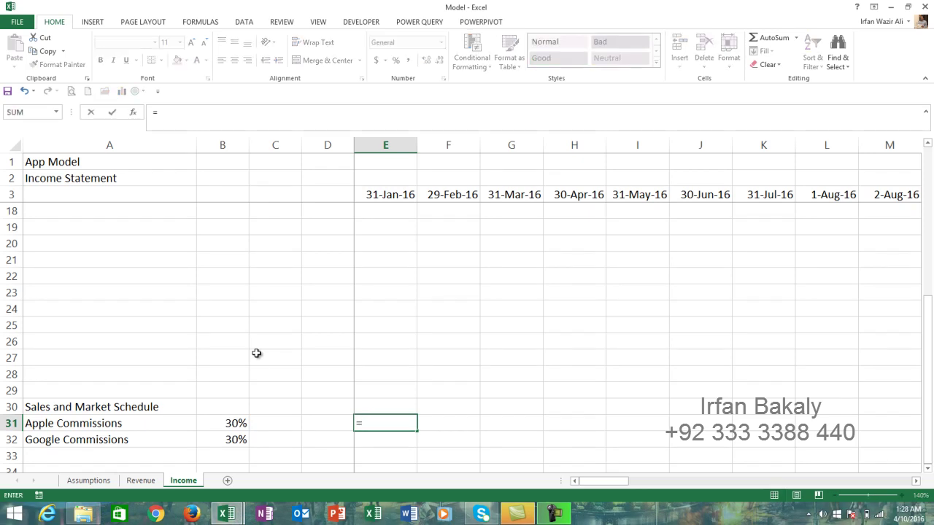
key("ctrl+Up")
key("Up")
key("Up")
key("Up")
key("Up")
key("Up")
key("Down")
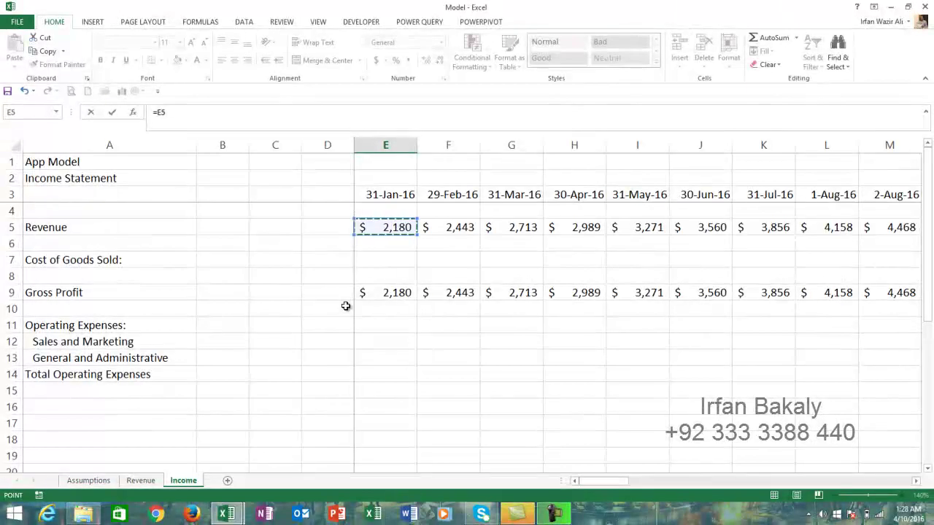
type("*")
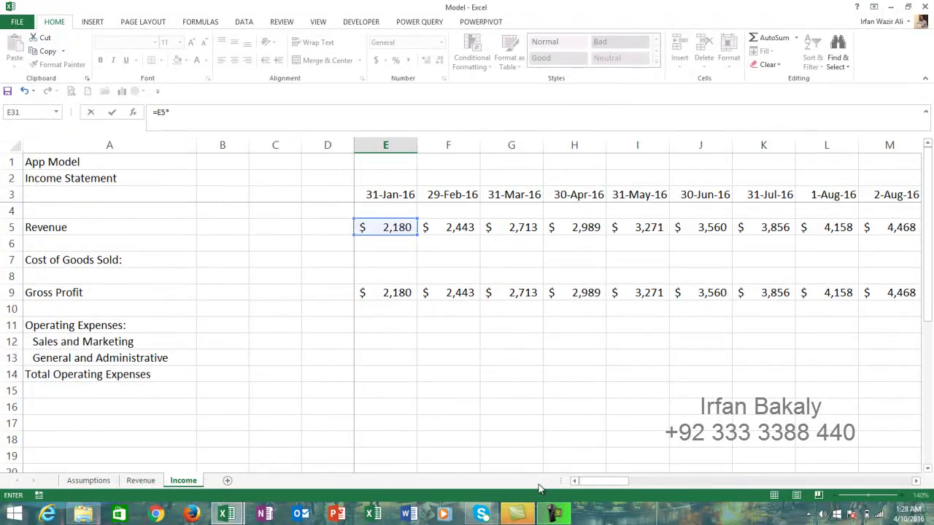
left_click(88, 480)
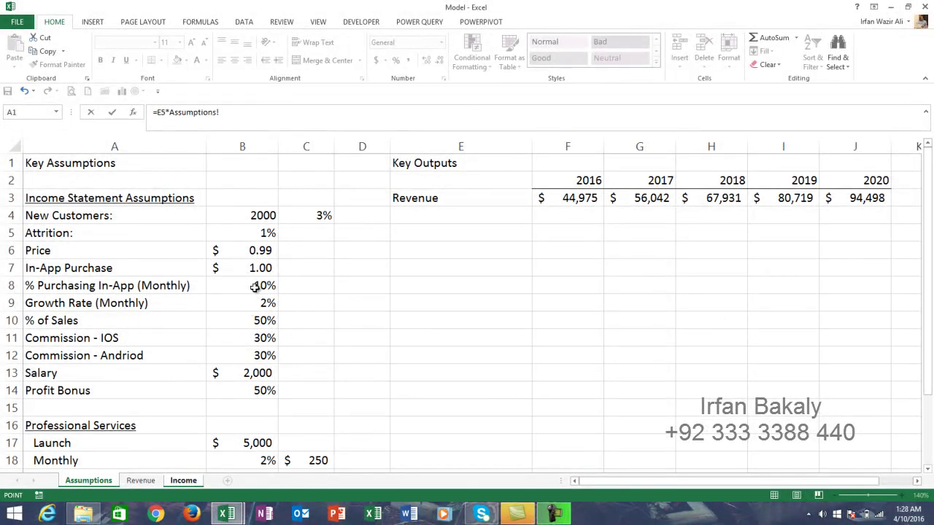
left_click(255, 321)
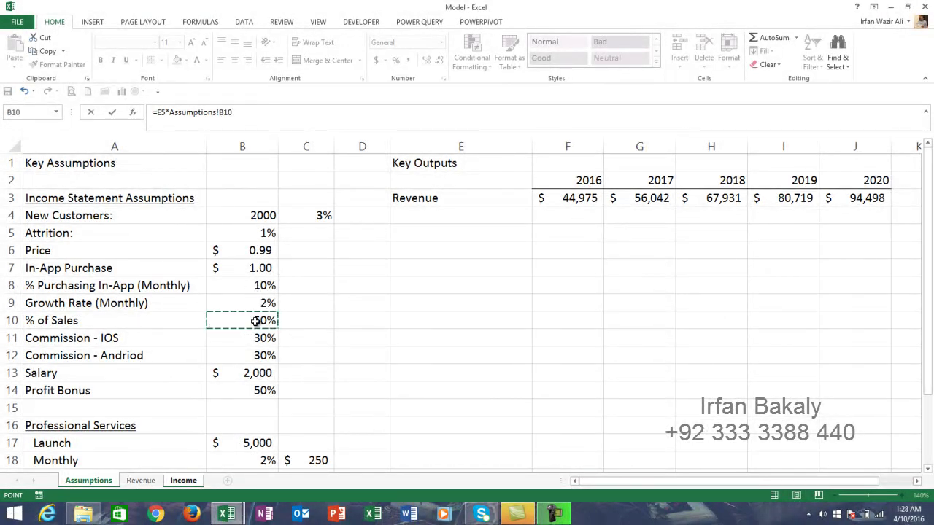
key("F4")
type("*")
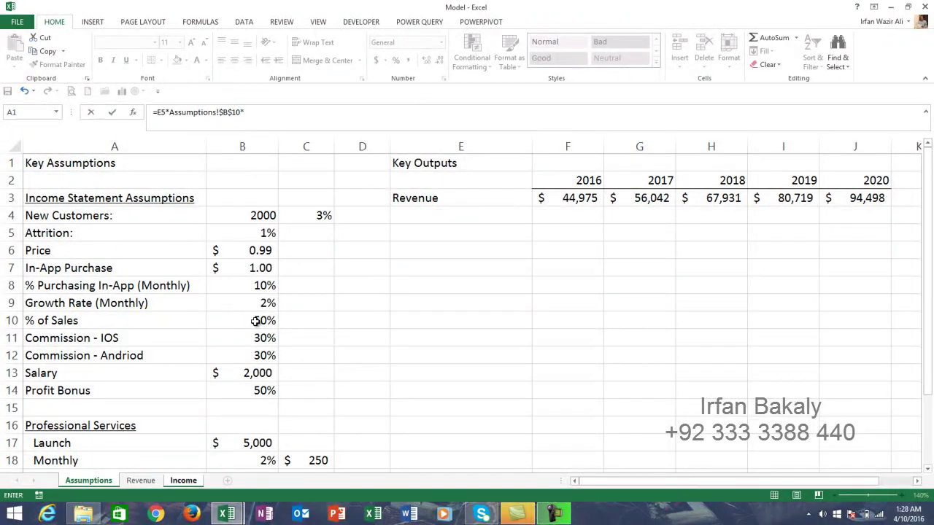
Step: Finish it by multiplying by the absolute Apple rate Income!$B$31, giving $327
left_click(192, 482)
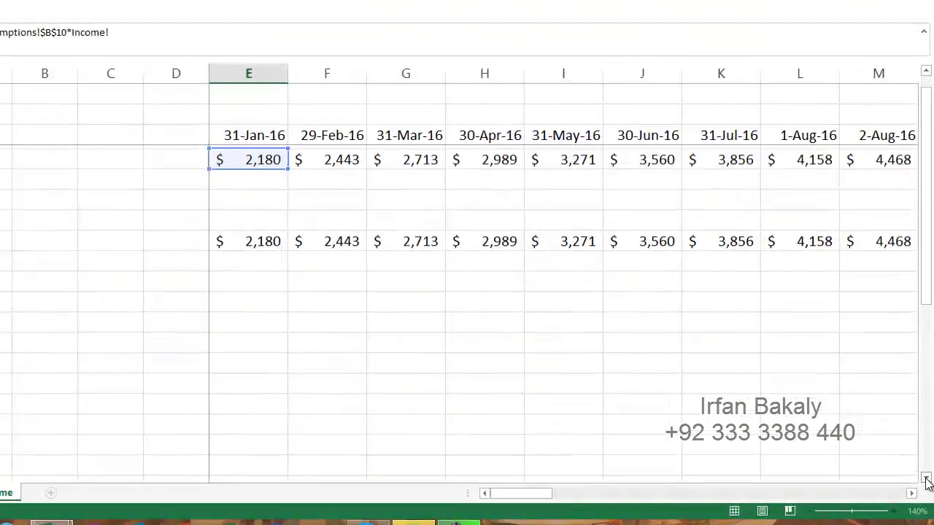
left_click(927, 475)
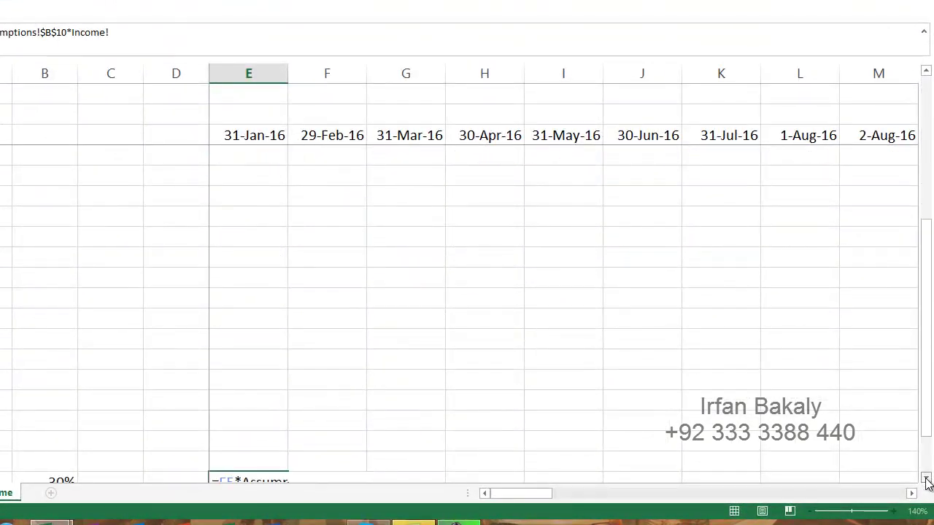
left_click(927, 478)
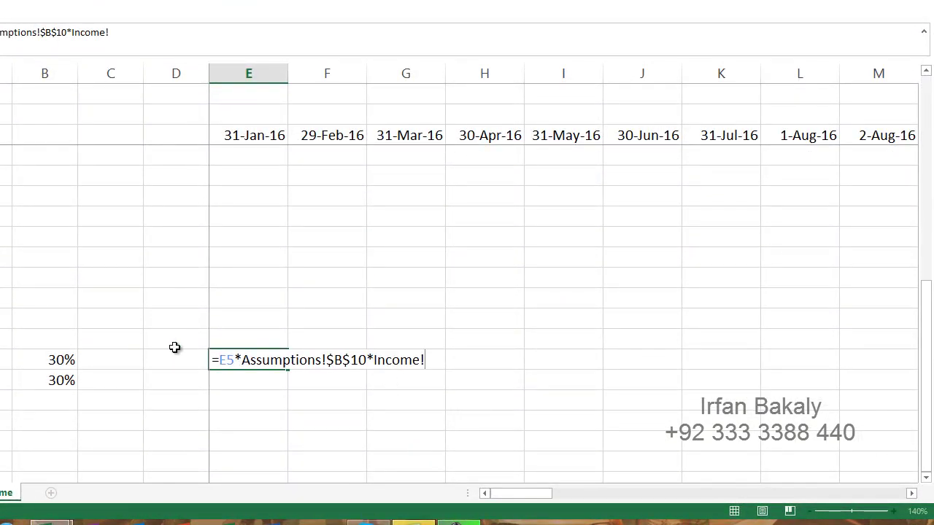
left_click(67, 358)
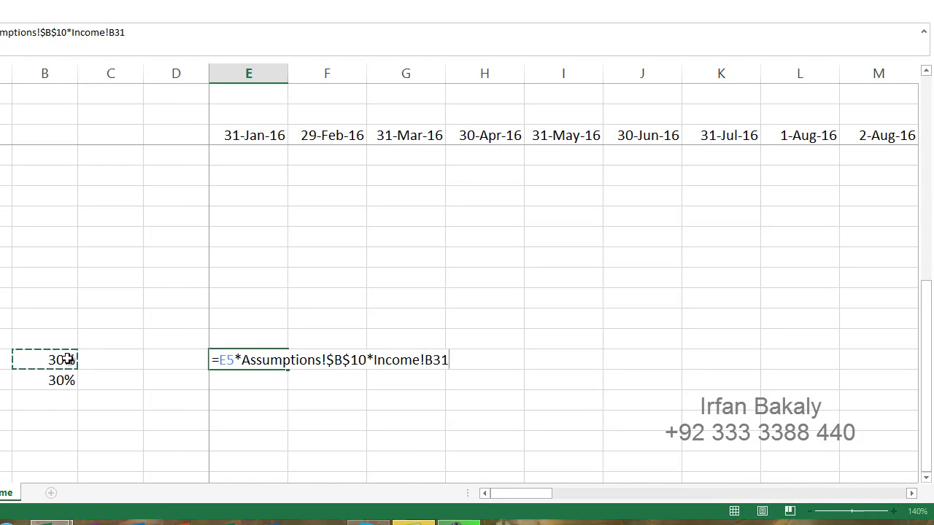
key("F4")
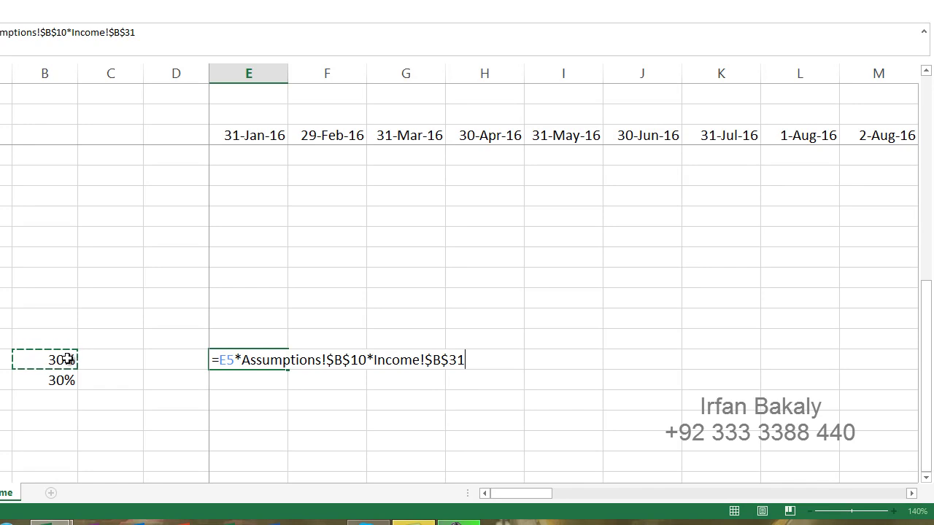
key("Return")
key("Up")
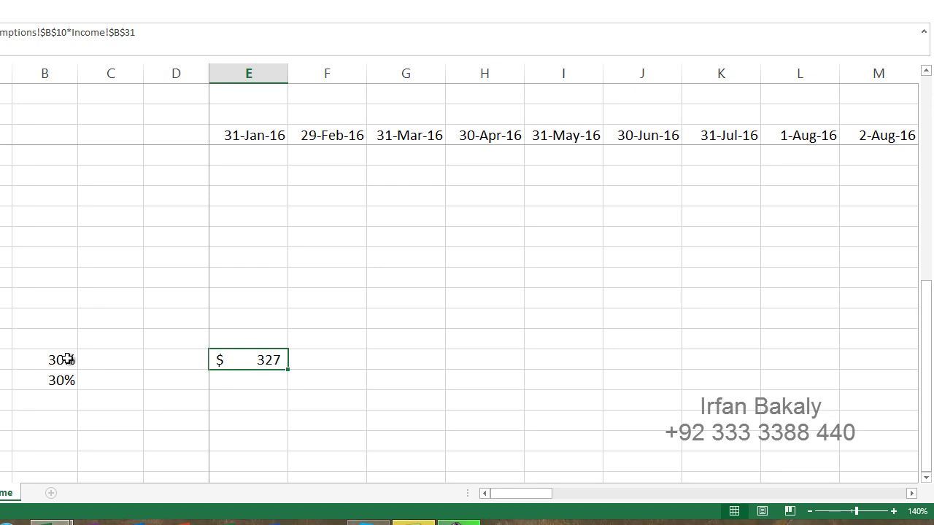
key("Down")
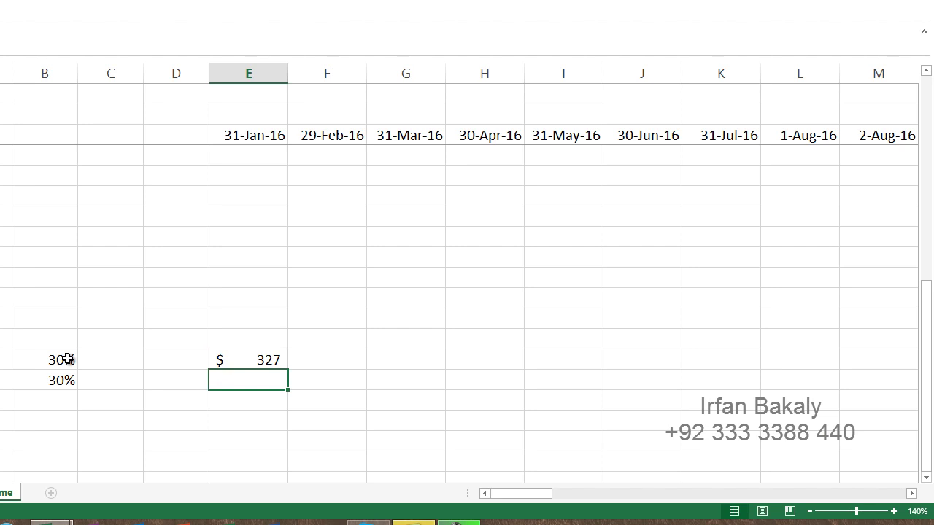
Step: Enter =Assumptions!$B$10*Income!$B$32 in E32, which shows 15%
type("=")
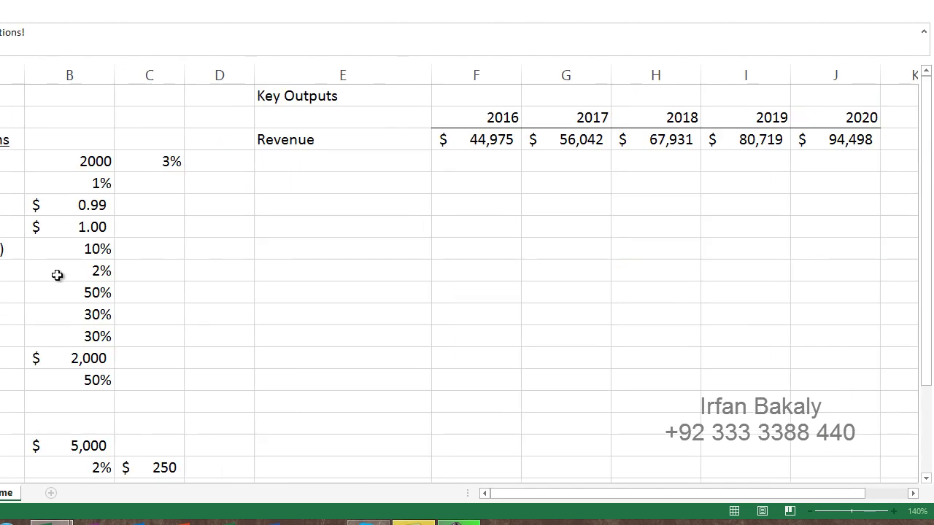
left_click(77, 297)
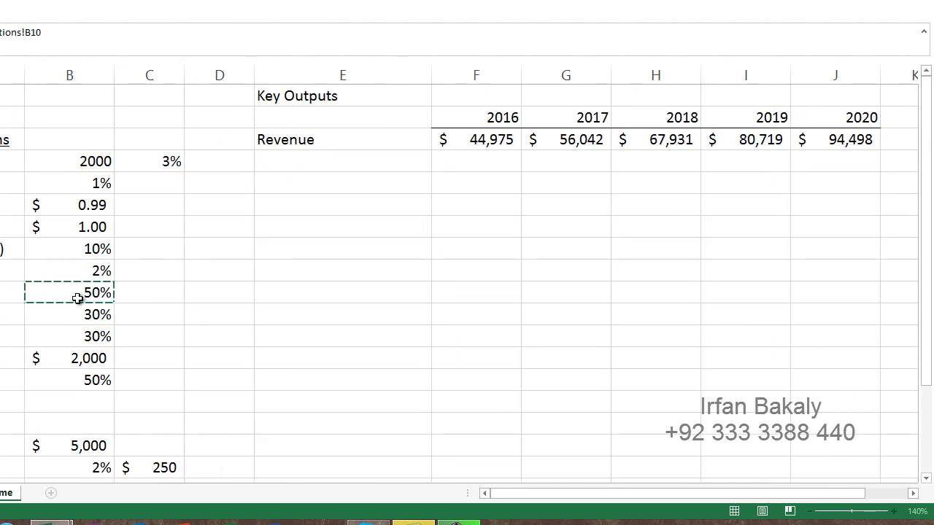
key("F4")
type("*")
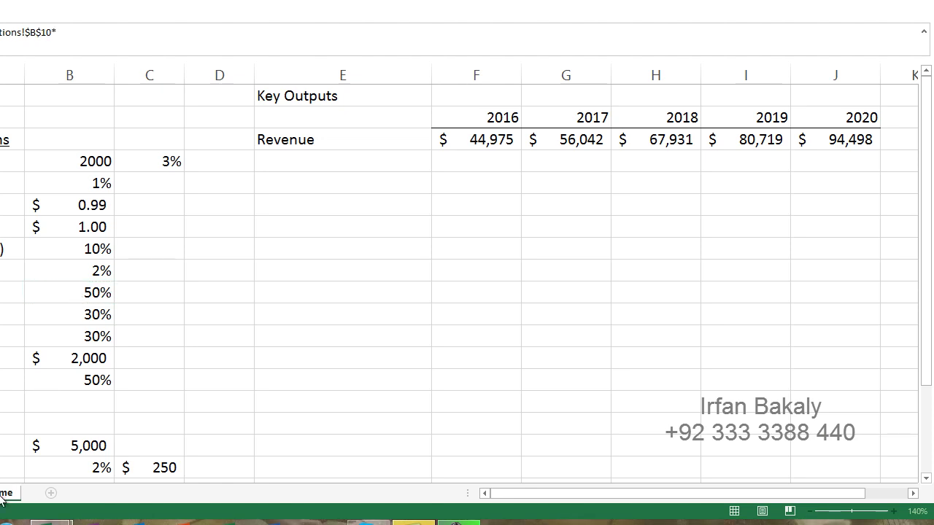
left_click(5, 496)
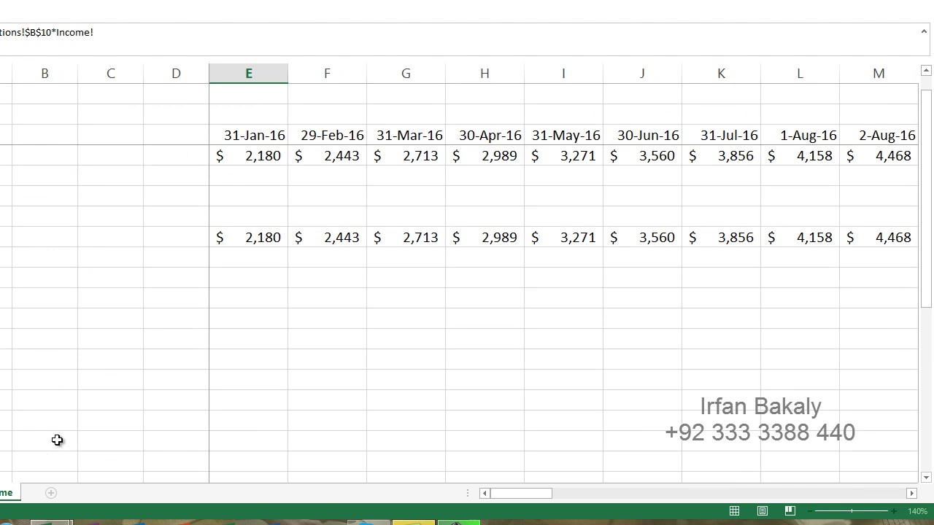
left_click(925, 479)
left_click(925, 478)
left_click(925, 479)
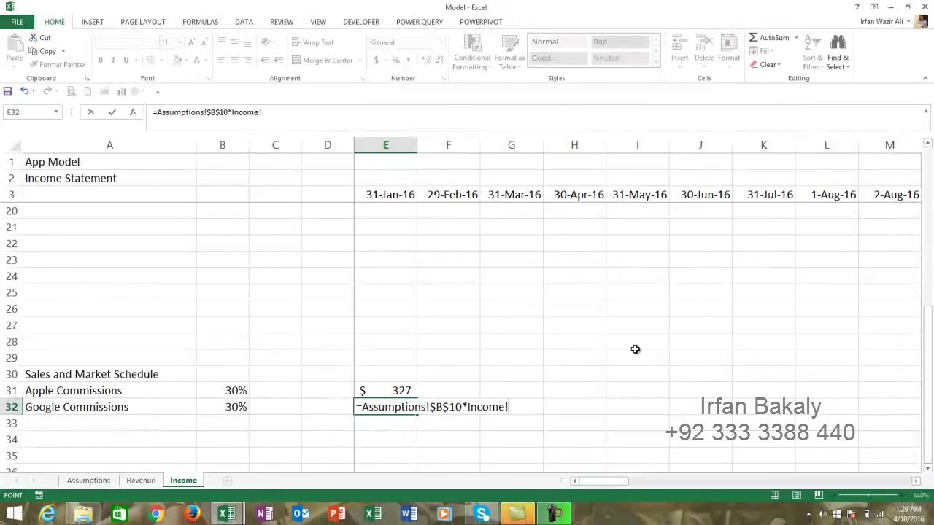
left_click(223, 420)
left_click(222, 410)
key("F4")
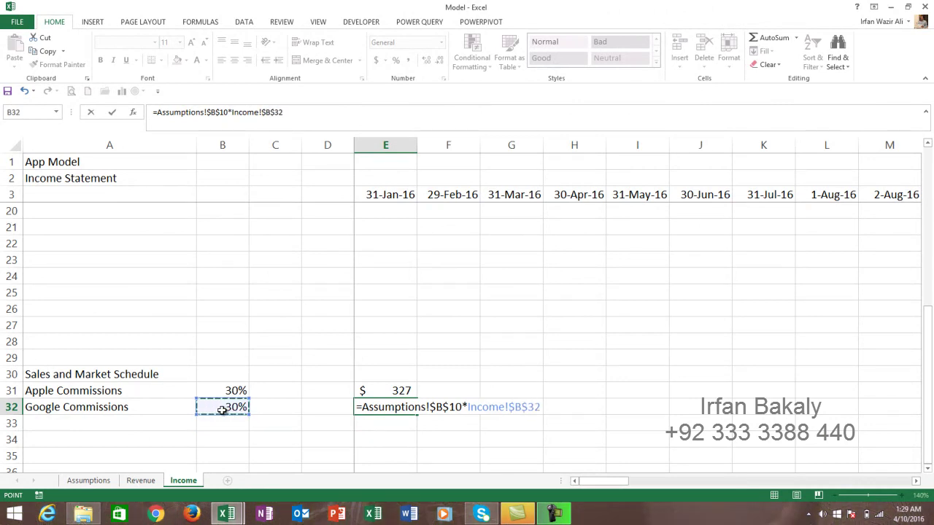
key("Return")
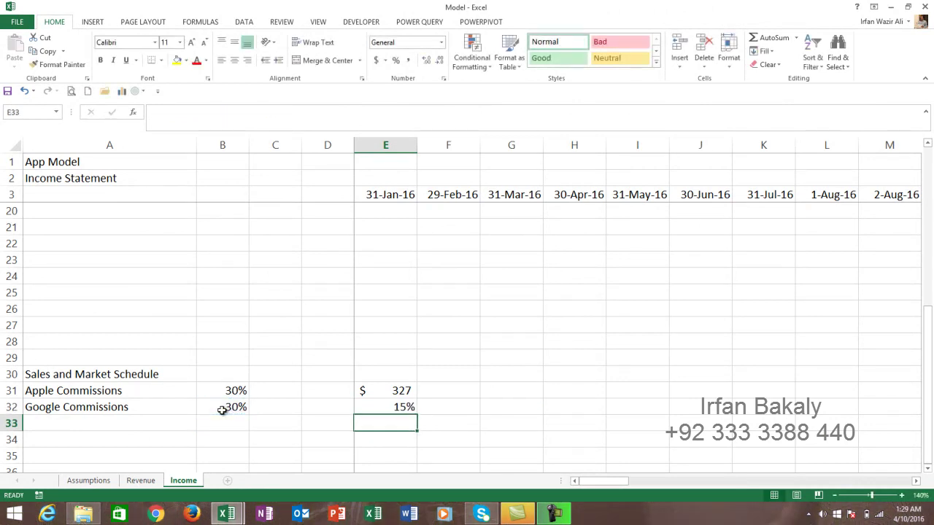
Step: Edit E32's formula to also multiply by January revenue E5
double_click(393, 406)
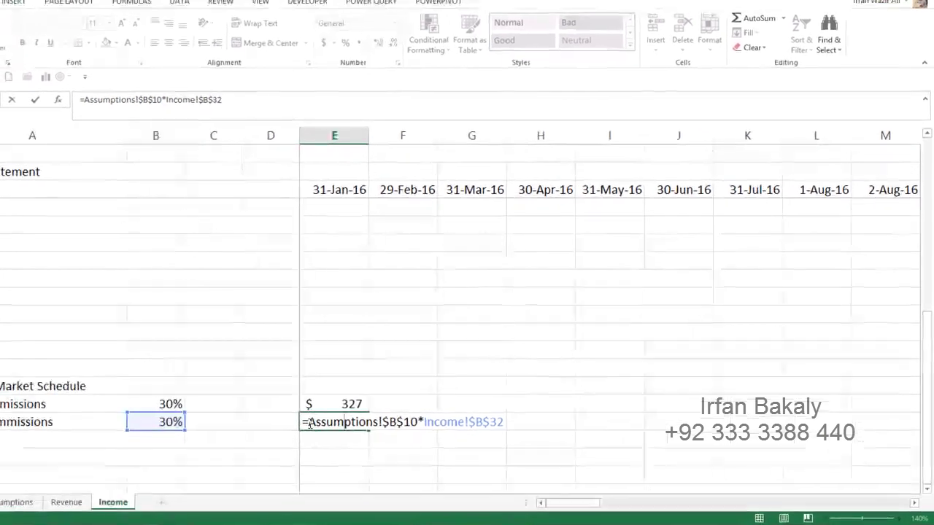
left_click_drag(927, 409, 927, 241)
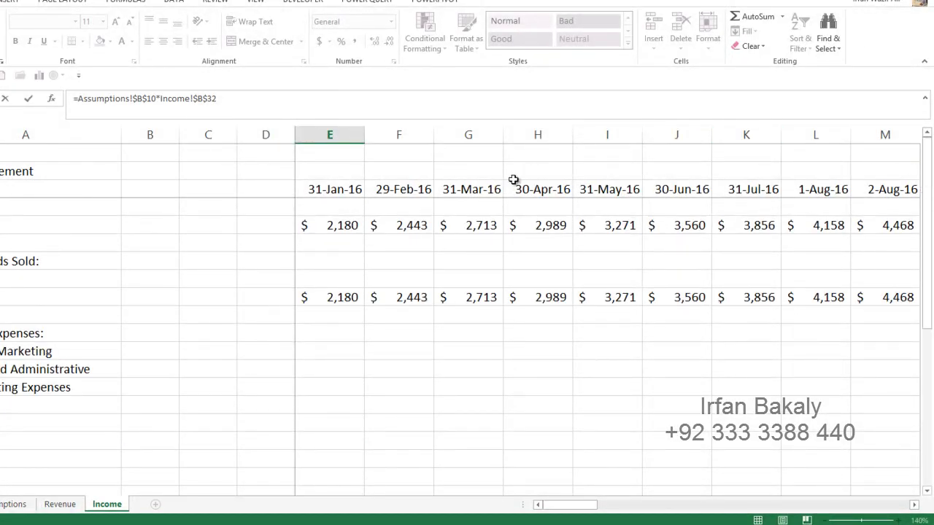
left_click(355, 225)
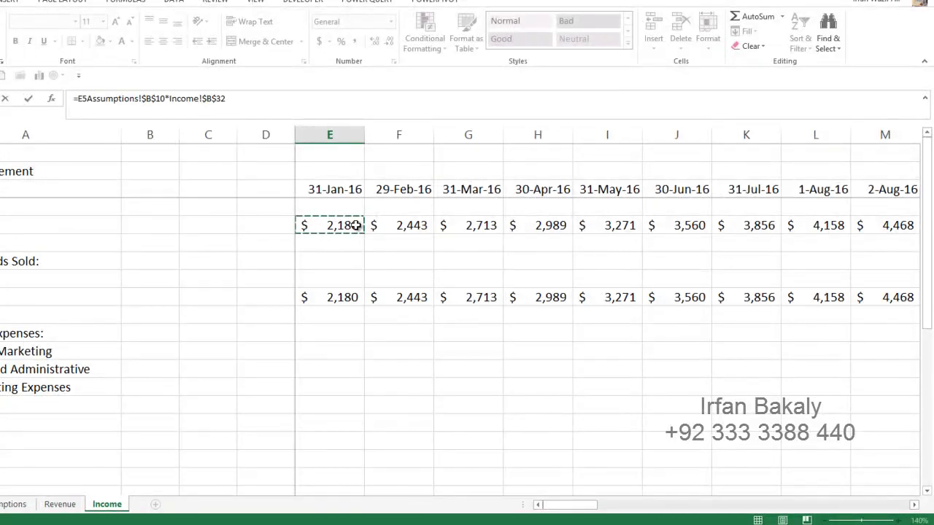
type("*")
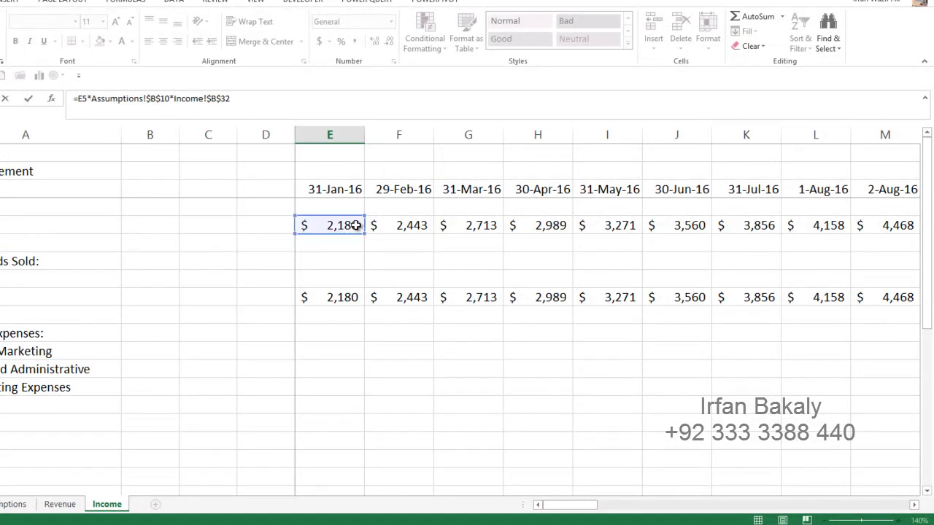
key("Return")
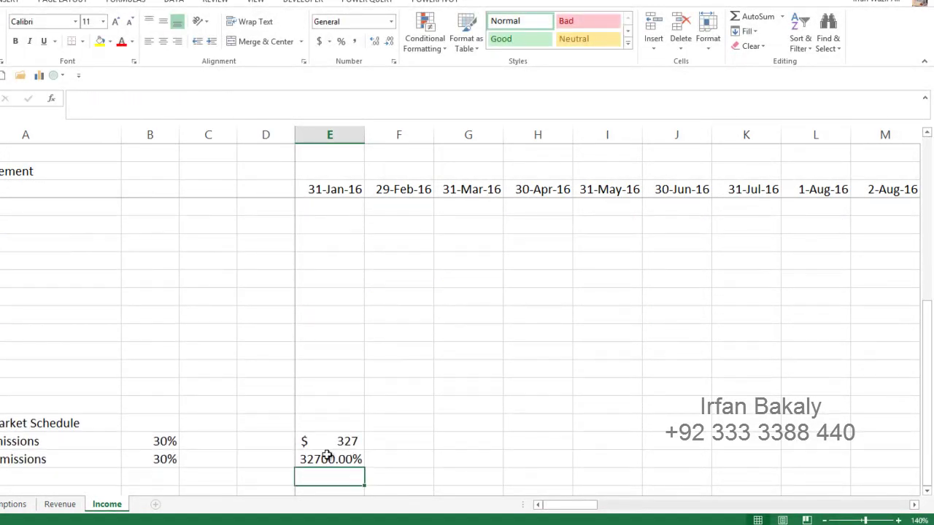
Step: Format E32 as dollar currency with no decimals, displaying $327
left_click(323, 452)
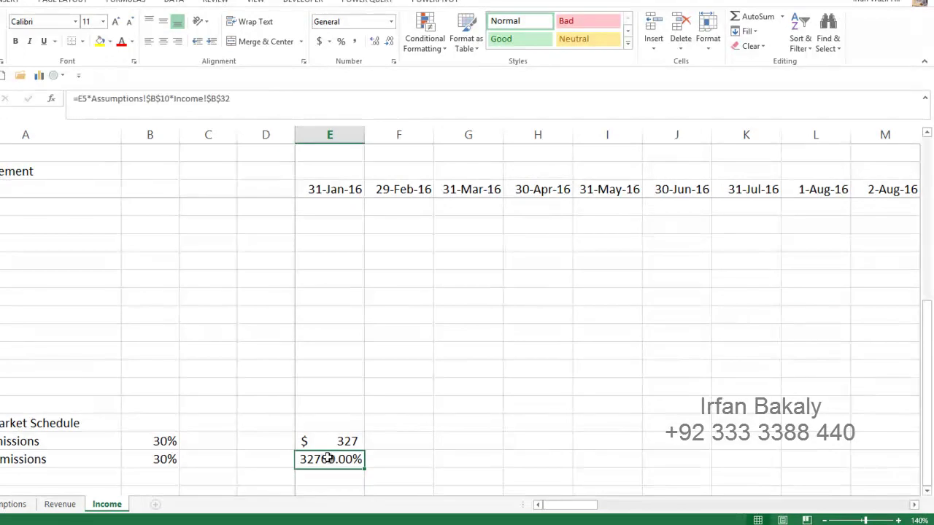
left_click(355, 42)
left_click(343, 44)
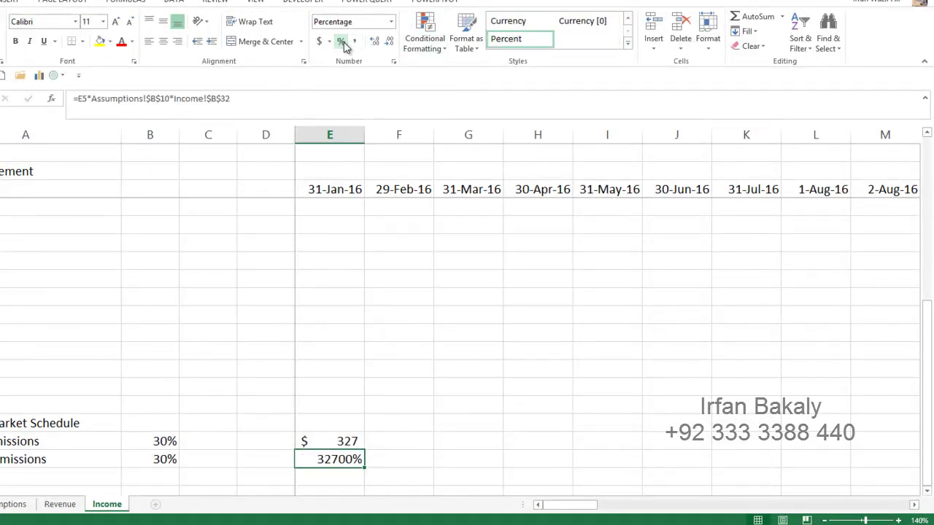
left_click(355, 42)
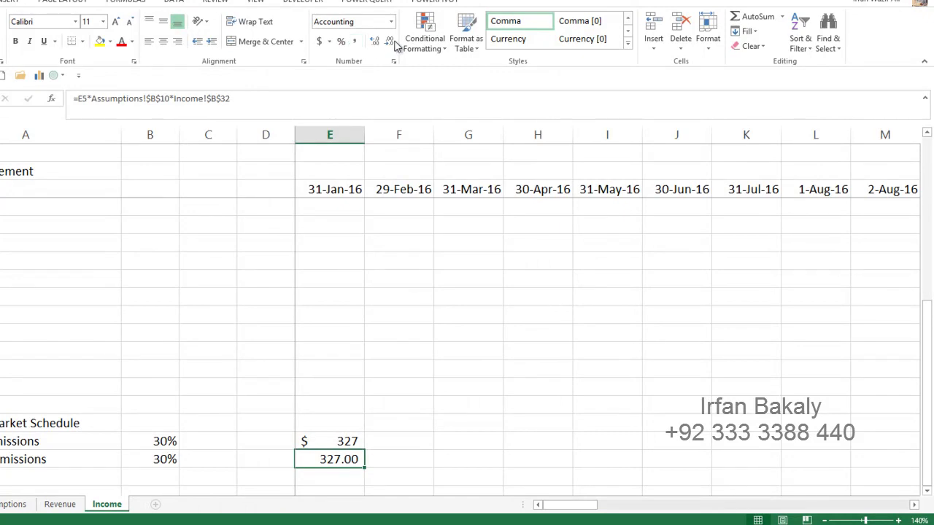
double_click(389, 42)
left_click(318, 41)
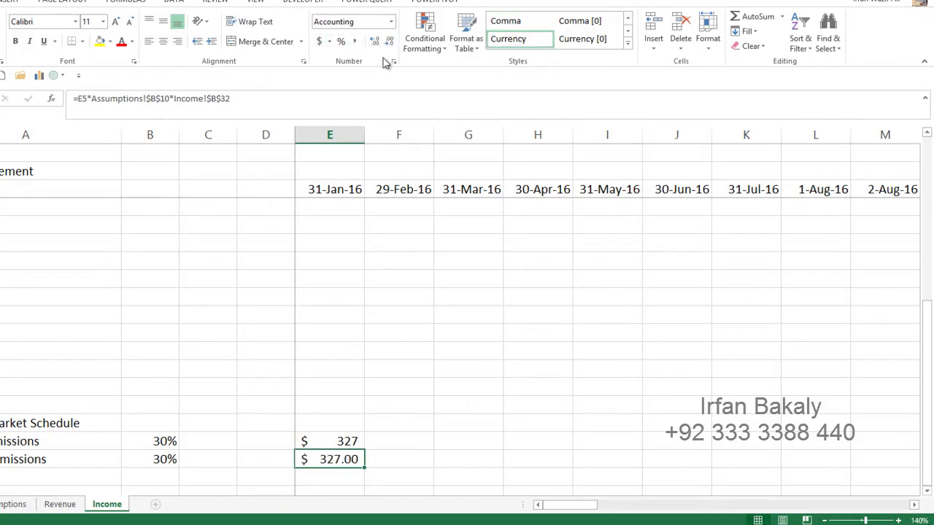
double_click(389, 44)
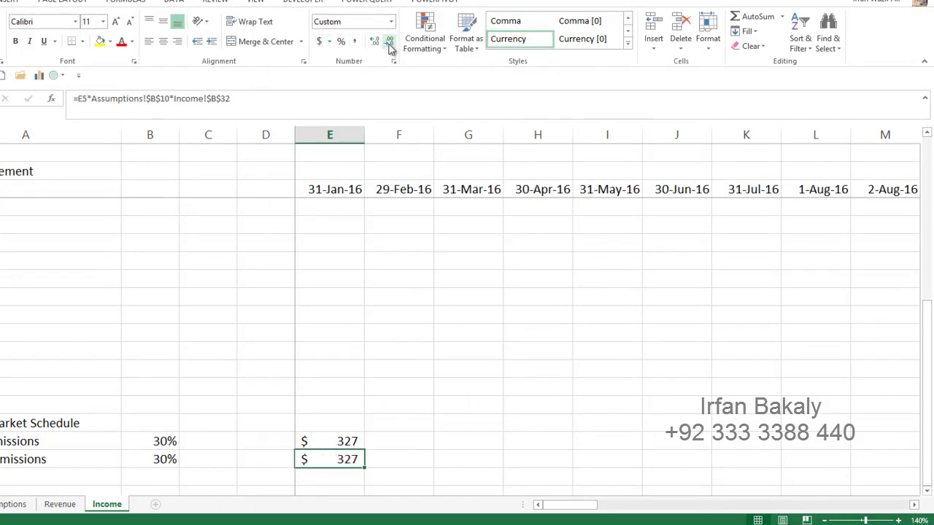
Step: Copy the two January commission formulas in E31:E32
key("Up")
key("shift+Down")
key("ctrl+d")
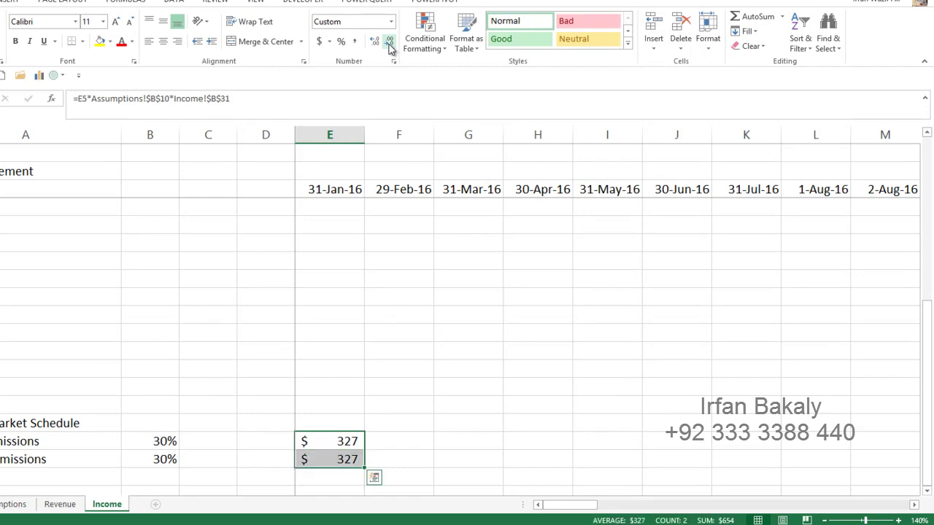
key("ctrl+c")
key("Right")
key("ctrl+shift+Right")
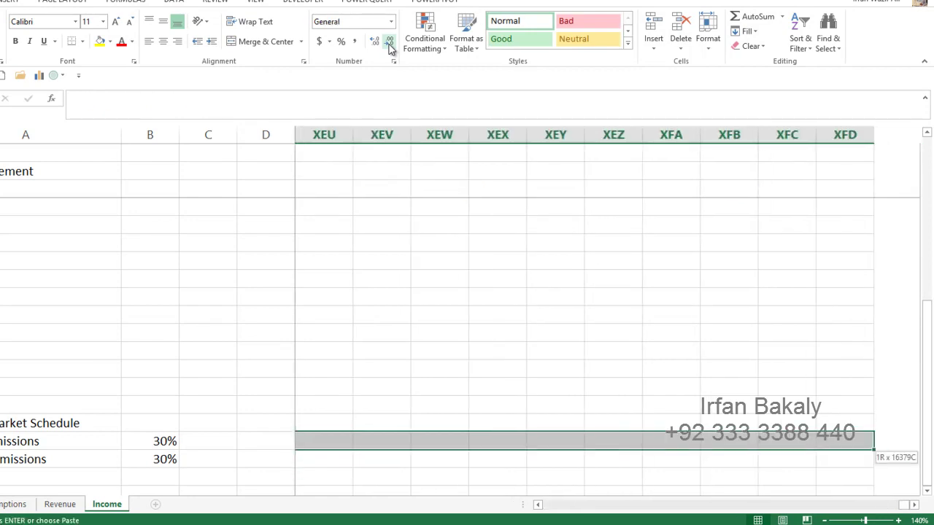
key("Left")
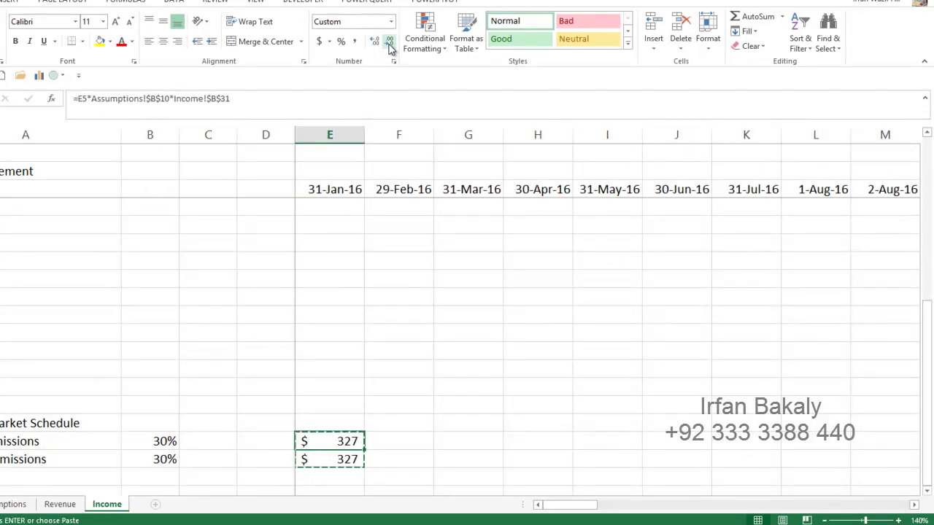
Step: Fill column BM beside the commission rows with x end markers
key("ctrl+Up")
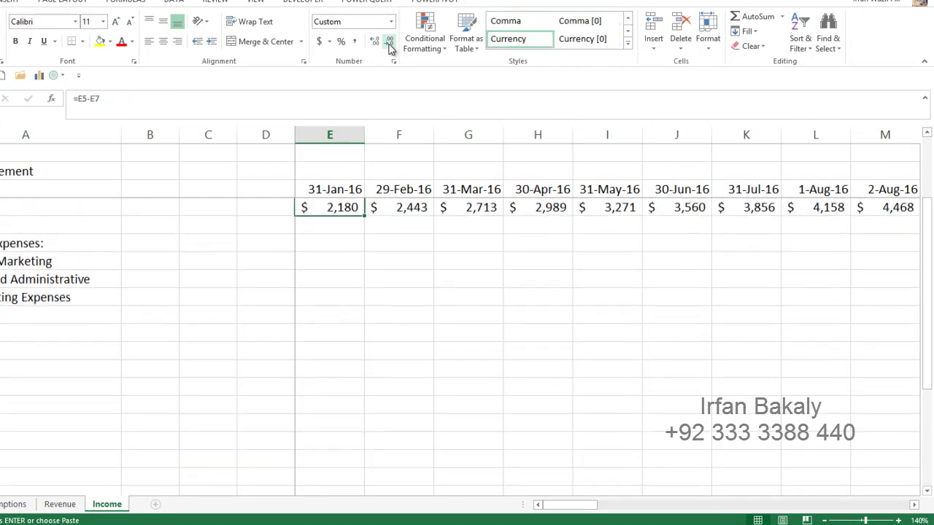
key("ctrl+Right")
key("Down")
key("Down")
key("Down")
key("Down")
key("Down")
key("Down")
key("Down")
key("ctrl+c")
key("Down")
key("shift+Down")
key("shift+Down")
key("shift+Down")
key("shift+Down")
key("shift+Down")
key("shift+Down")
key("shift+Down")
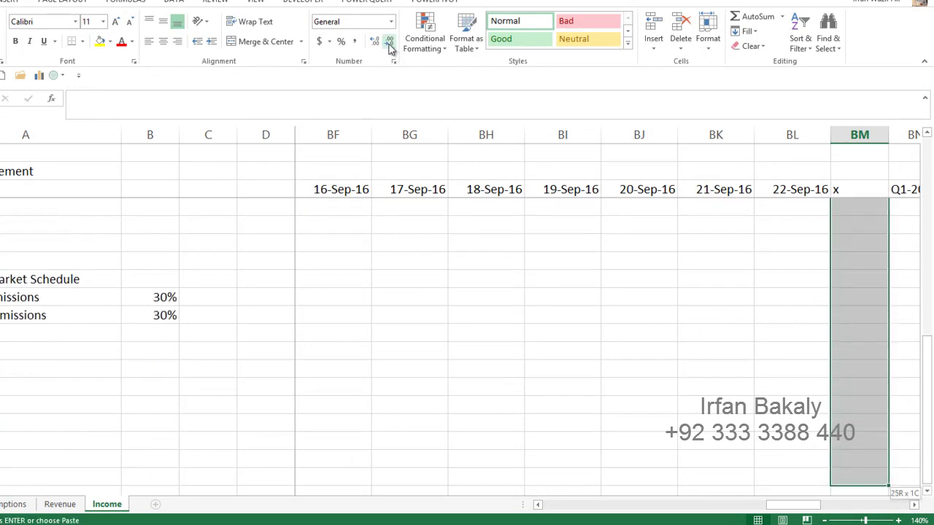
key("shift+Down")
key("shift+Down")
key("shift+Down")
key("ctrl+v")
key("Down")
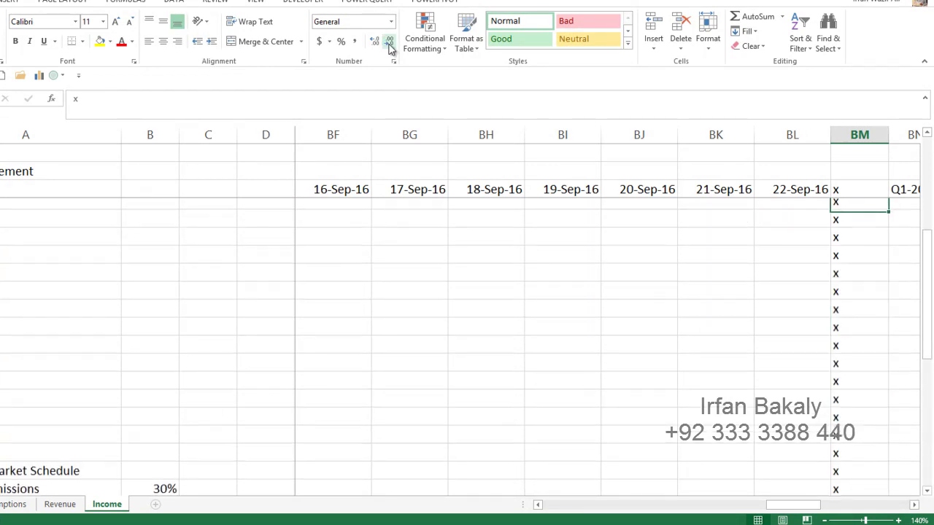
key("Down")
key("Down")
key("Down")
key("Down")
key("Down")
key("Down")
key("Down")
key("Down")
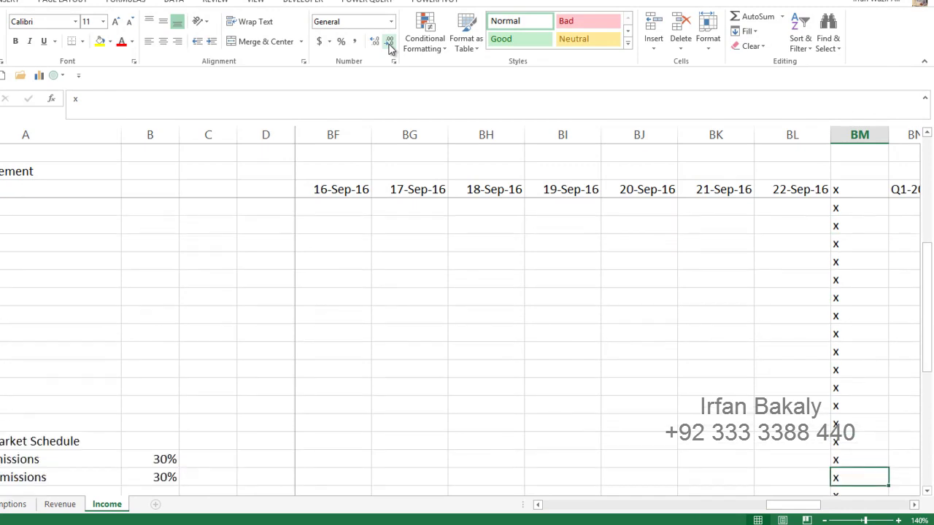
Step: Paste both commission formulas from F31 through the last month column BL
key("ctrl+Left")
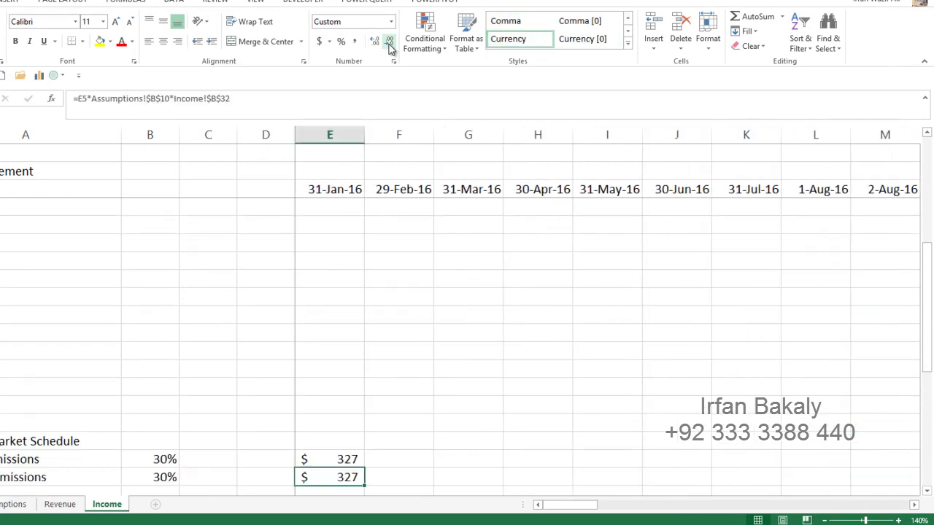
key("shift+Up")
key("ctrl+c")
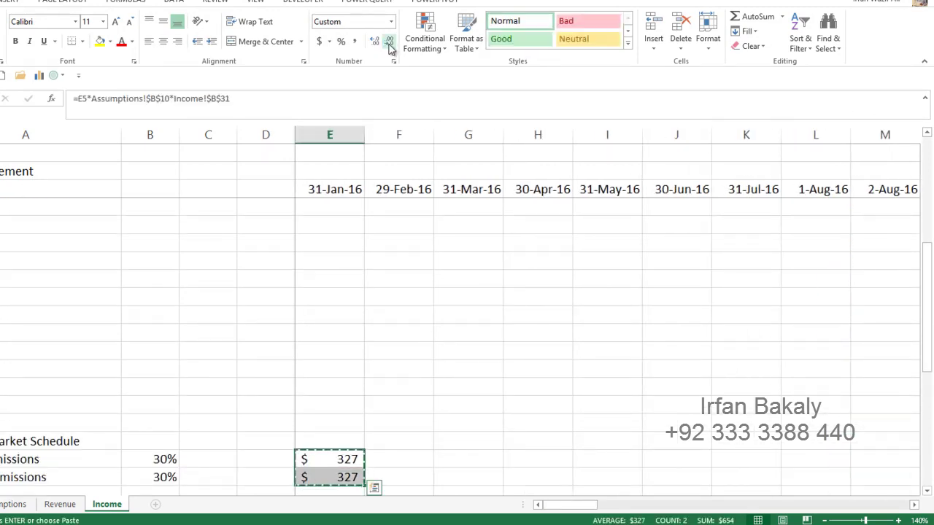
key("Right")
key("ctrl+shift+Right")
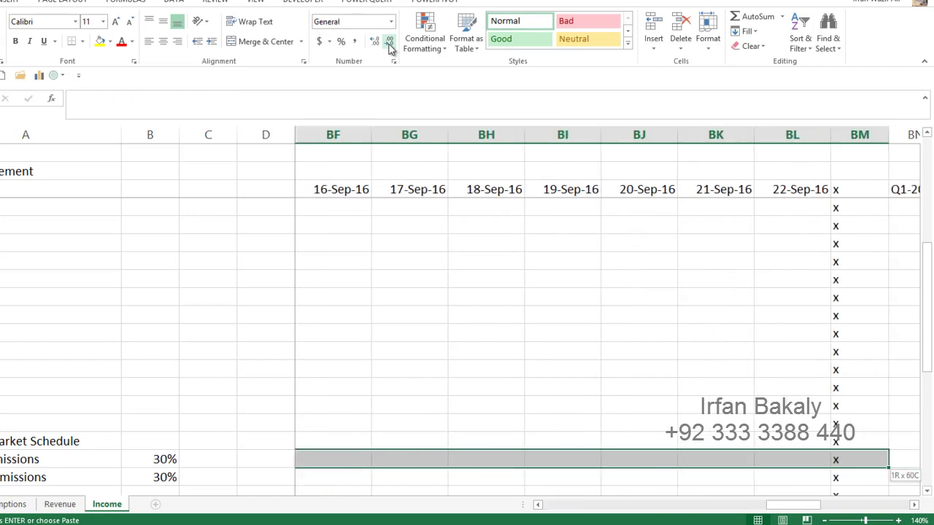
key("shift+Down")
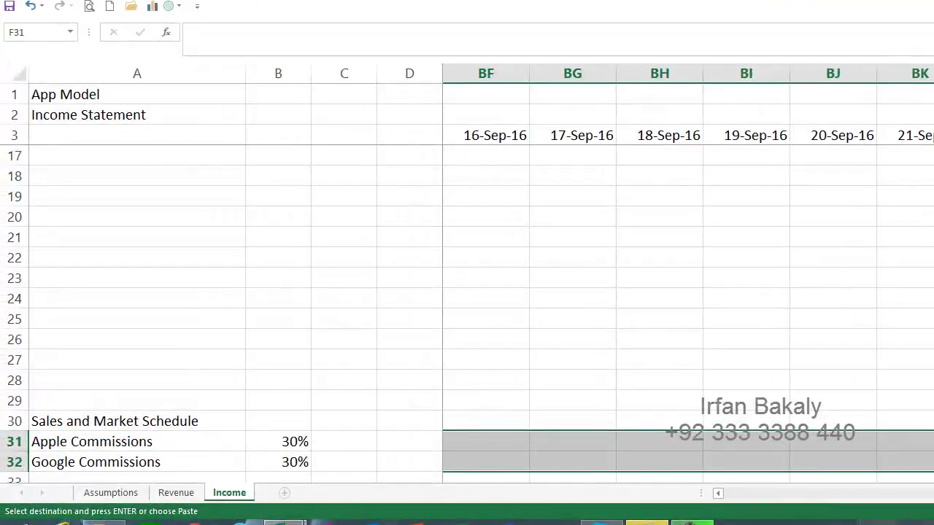
key("Return")
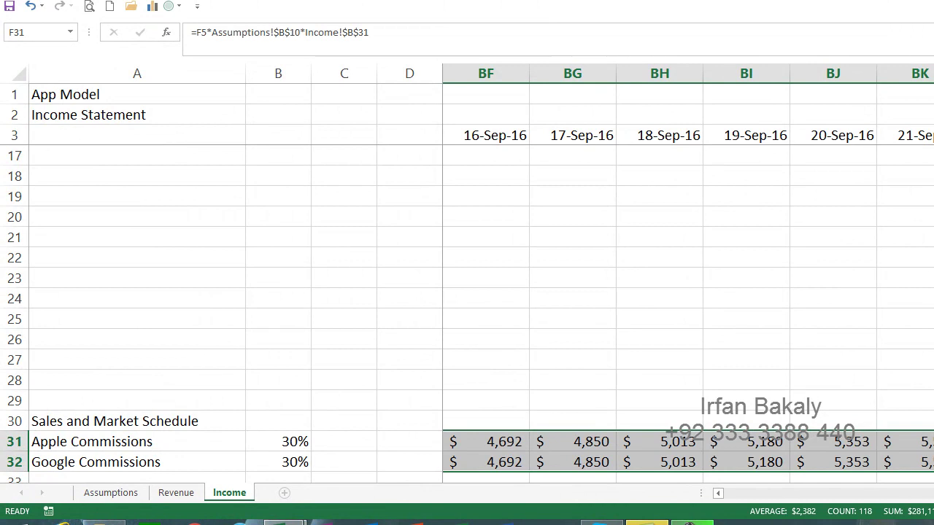
key("Left")
key("Left")
key("ctrl+Left")
key("Left")
key("Right")
key("Right")
key("Right")
key("Right")
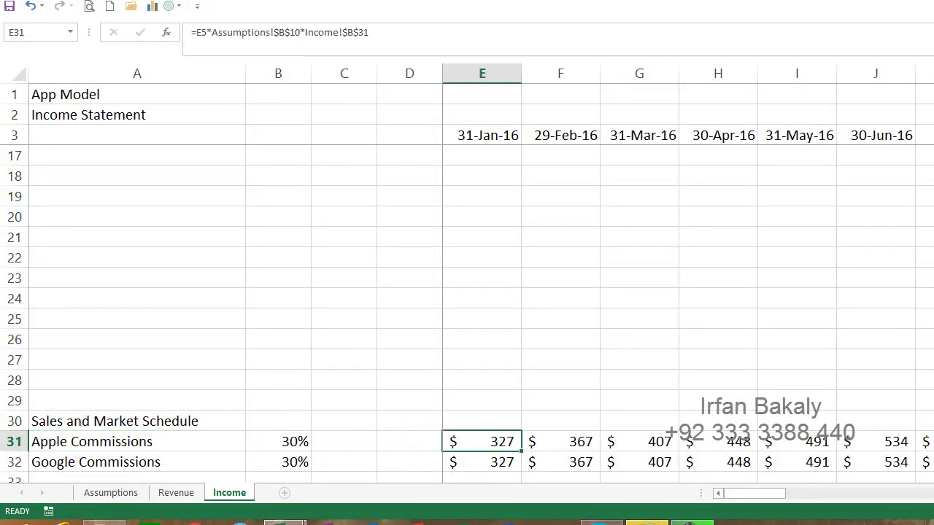